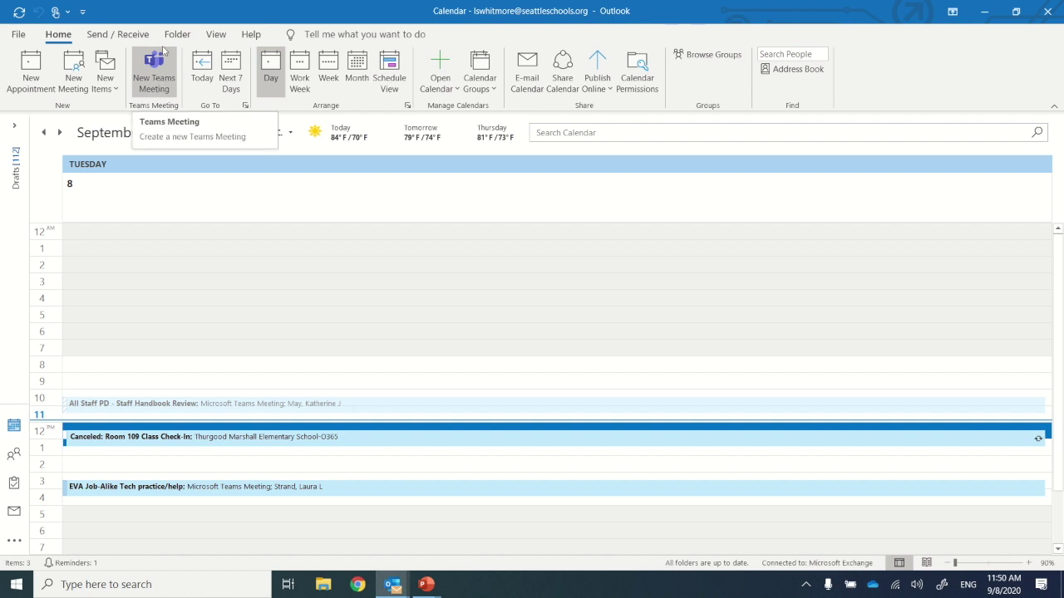
Create a new Teams meeting titled 'Tech practice' with the colleague as required attendee
click(156, 84)
click(156, 81)
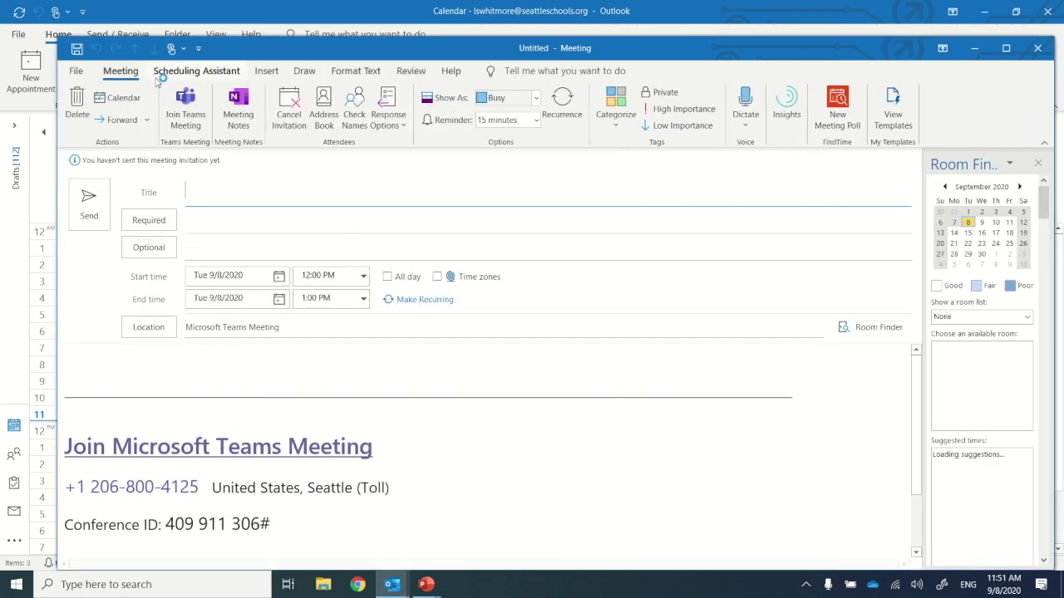
text(T)
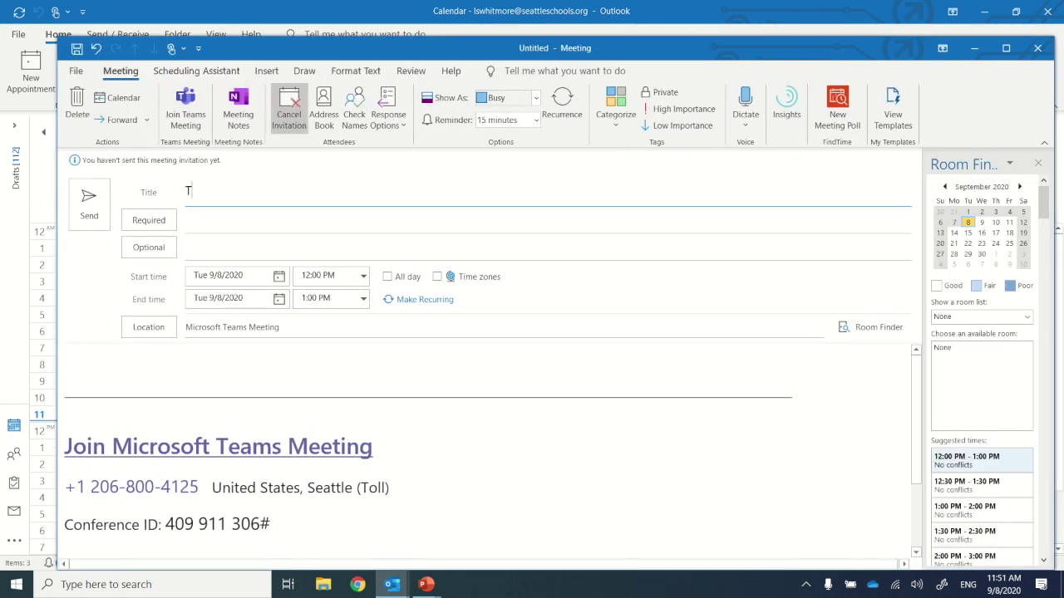
text(ech practice)
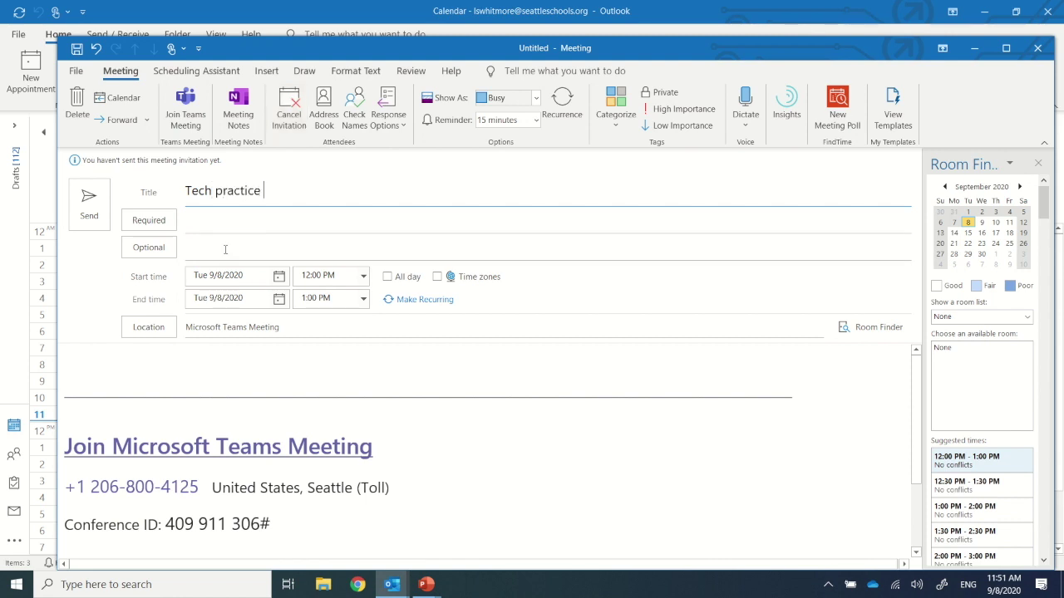
click(229, 222)
text(strand)
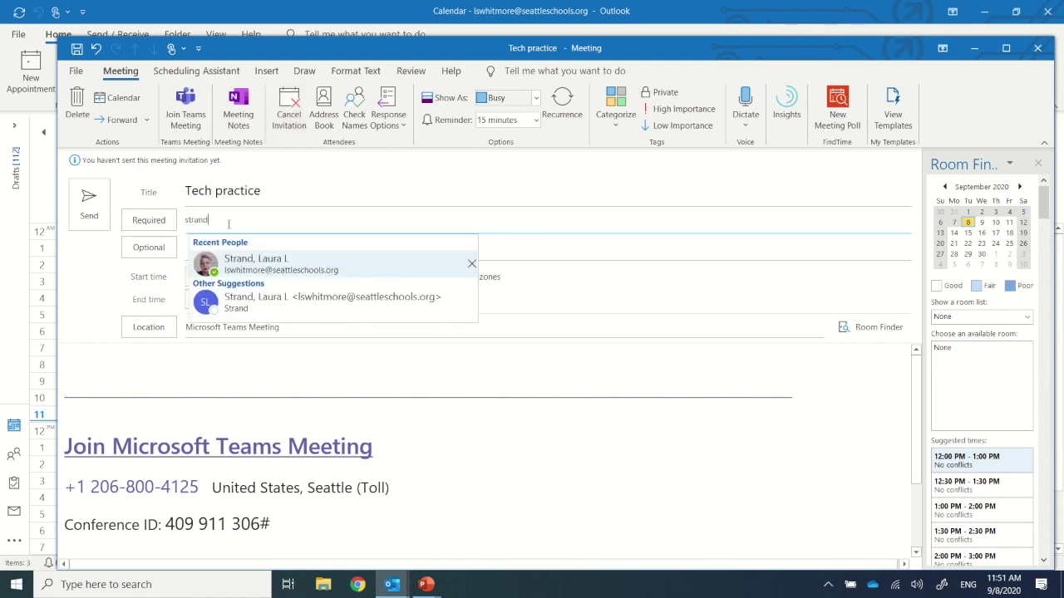
click(246, 268)
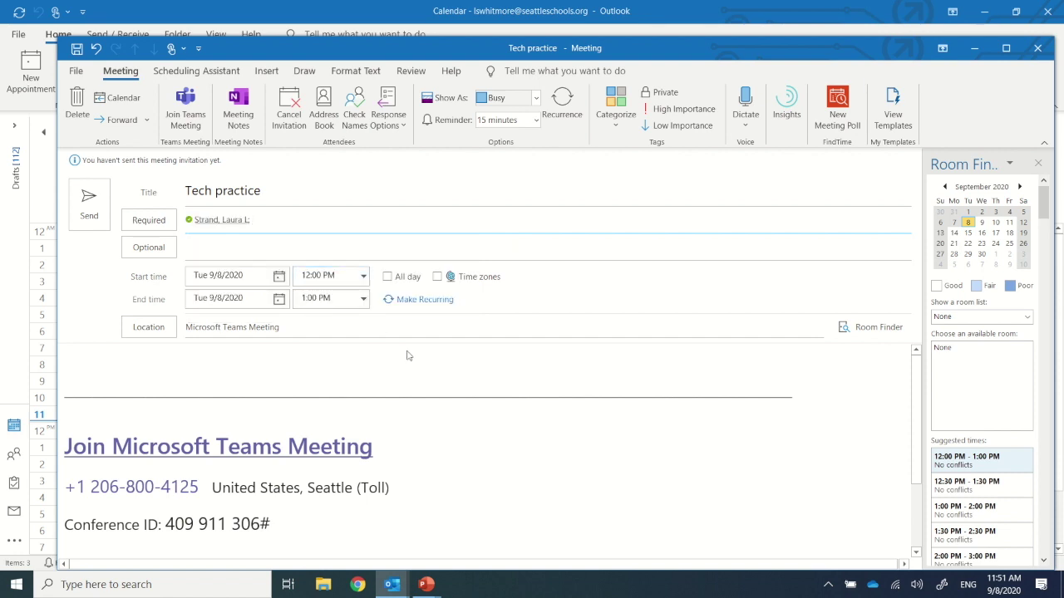
Copy the meeting's join hyperlink and send the invitation
scroll(407, 350, down, 1)
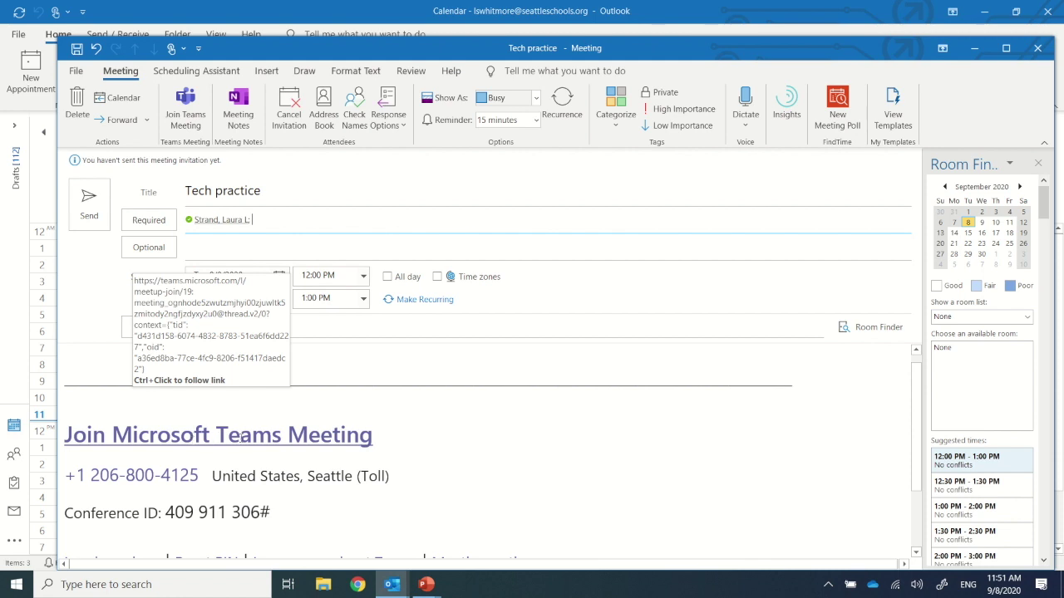
right_click(240, 437)
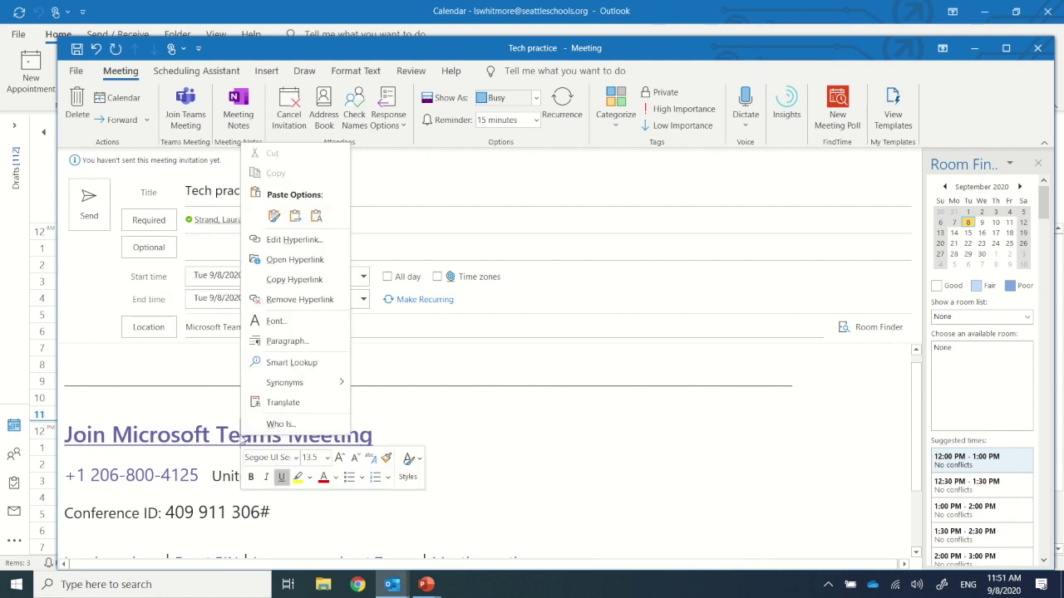
click(302, 288)
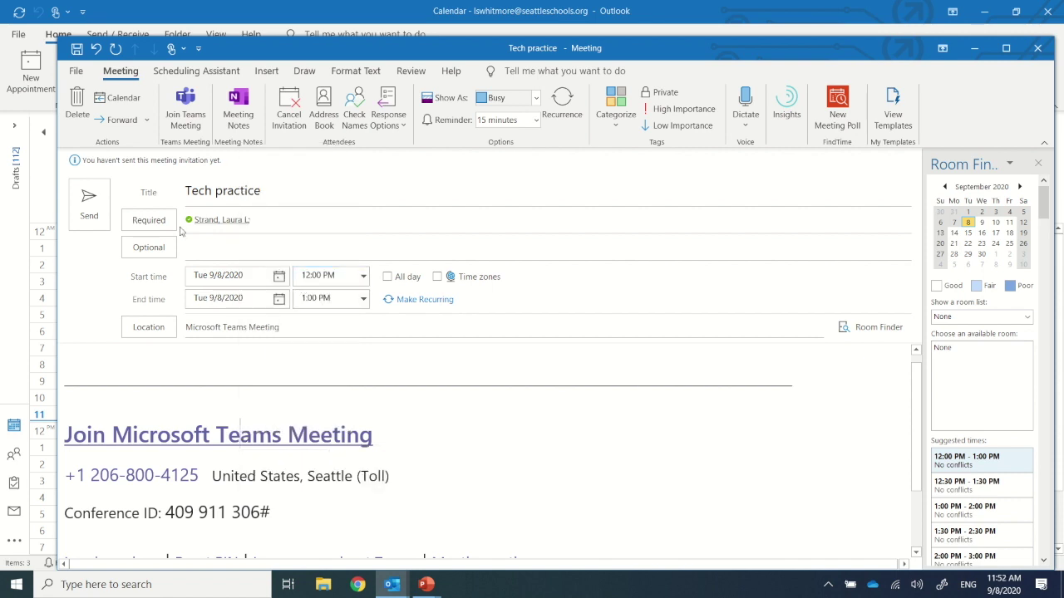
click(90, 202)
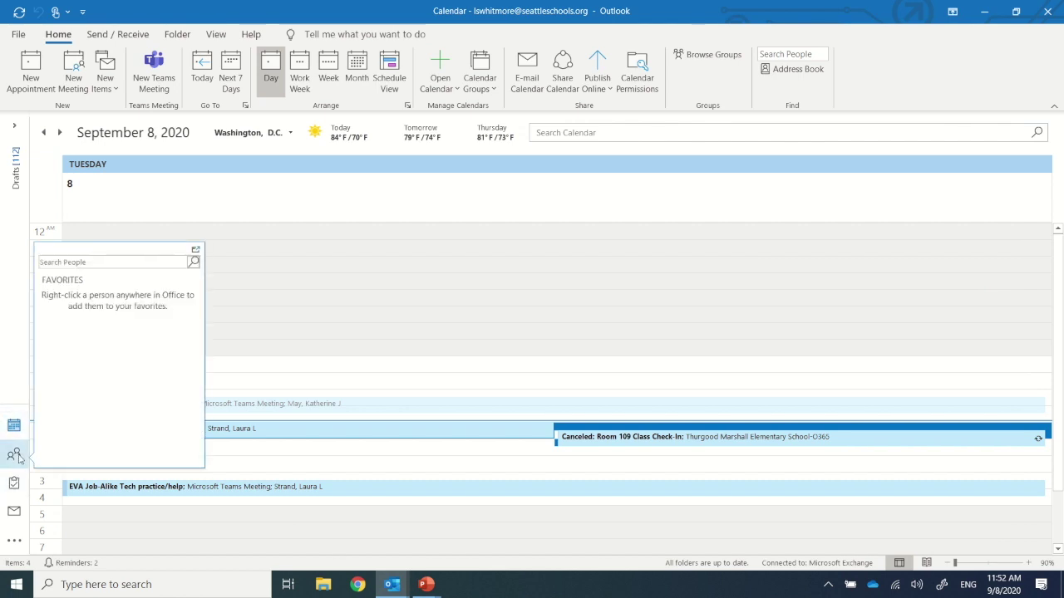
Send the colleague the join link under subject 'tech practice teams link', then return to Calendar
click(15, 512)
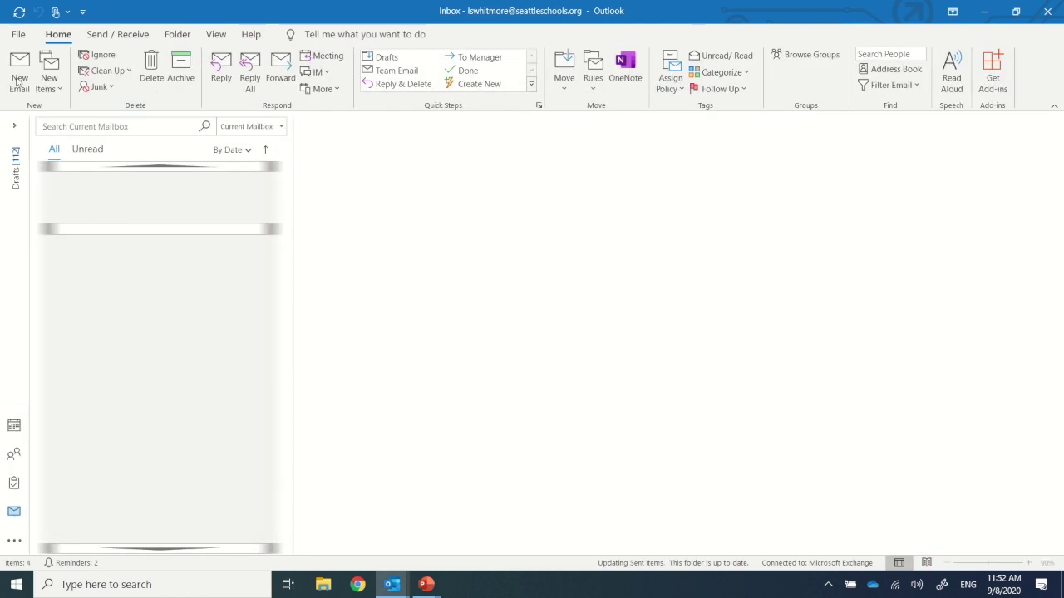
click(20, 67)
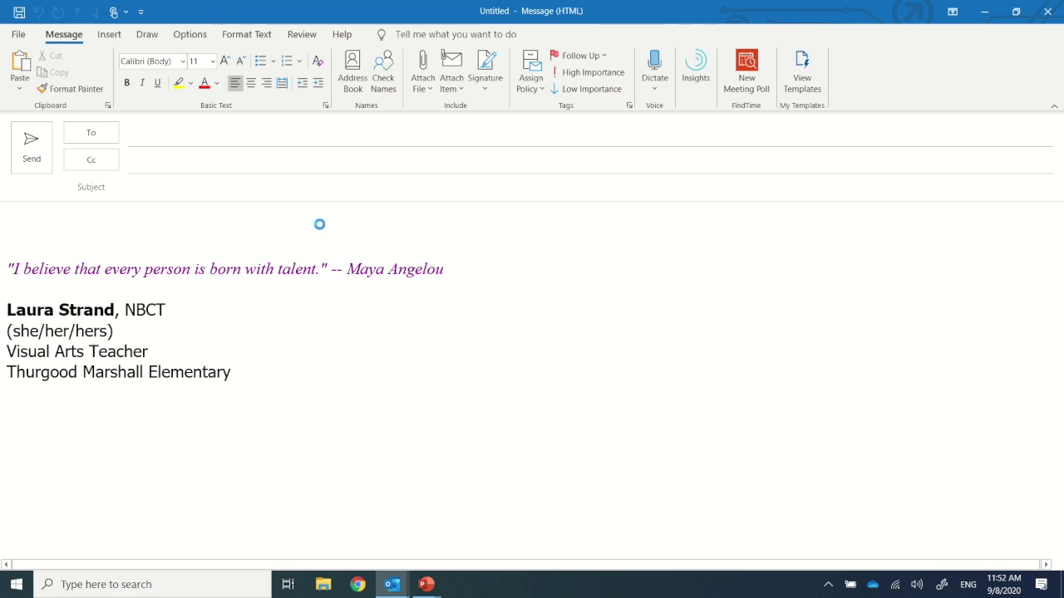
click(260, 132)
text(strand)
key(Tab)
key(Tab)
text(tech )
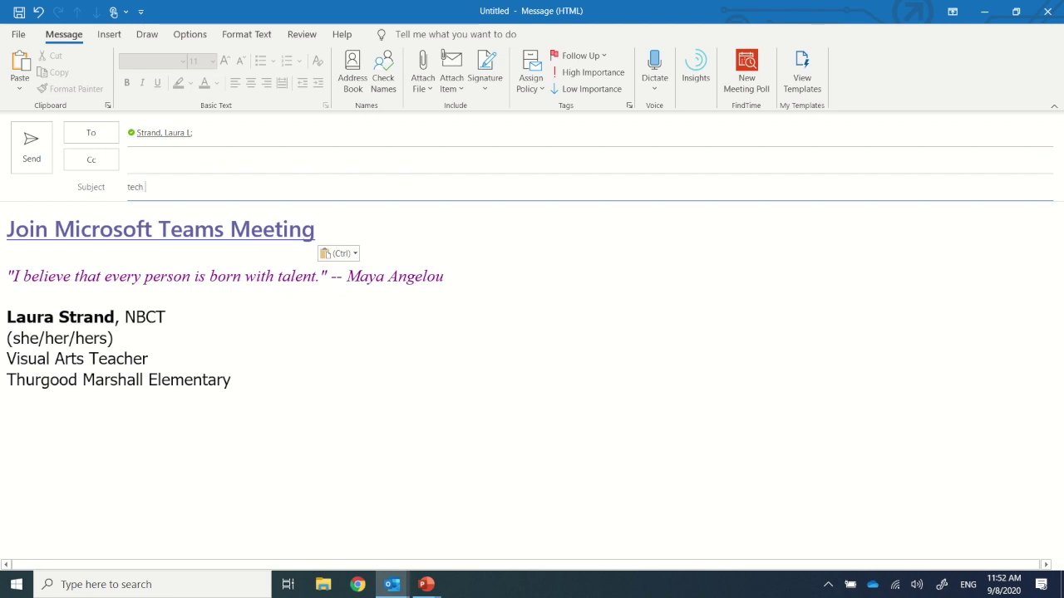
text(practice teams link)
click(35, 145)
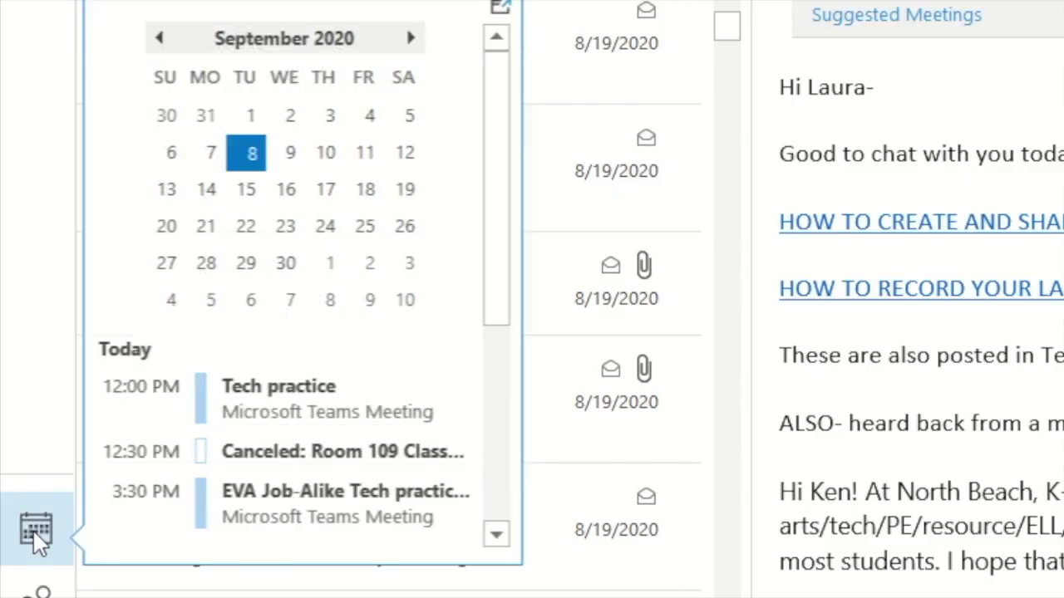
click(14, 427)
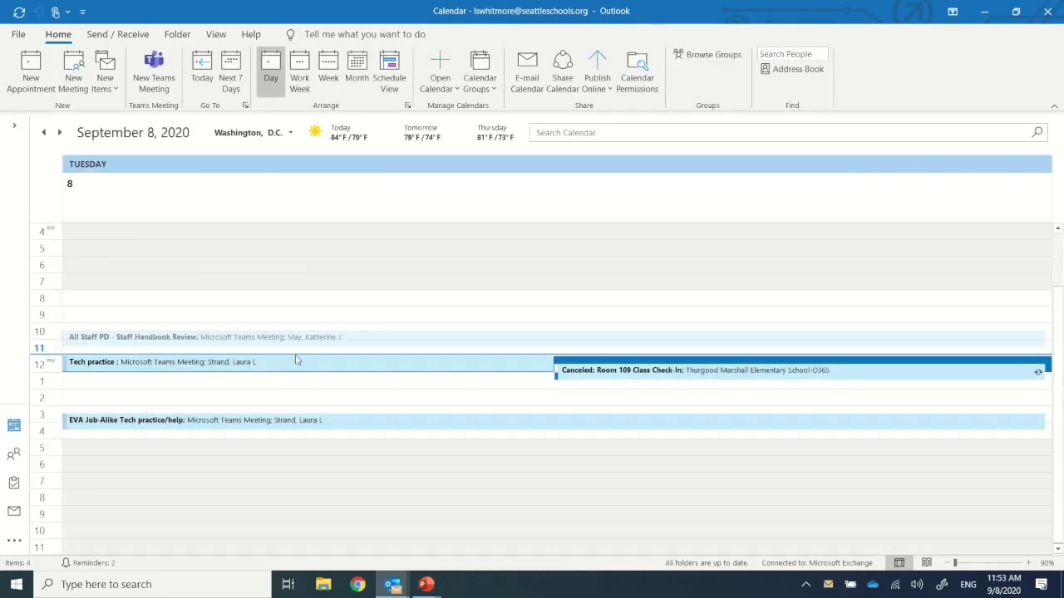
Open the Tech practice event and follow its Meeting options link into the browser
double_click(293, 367)
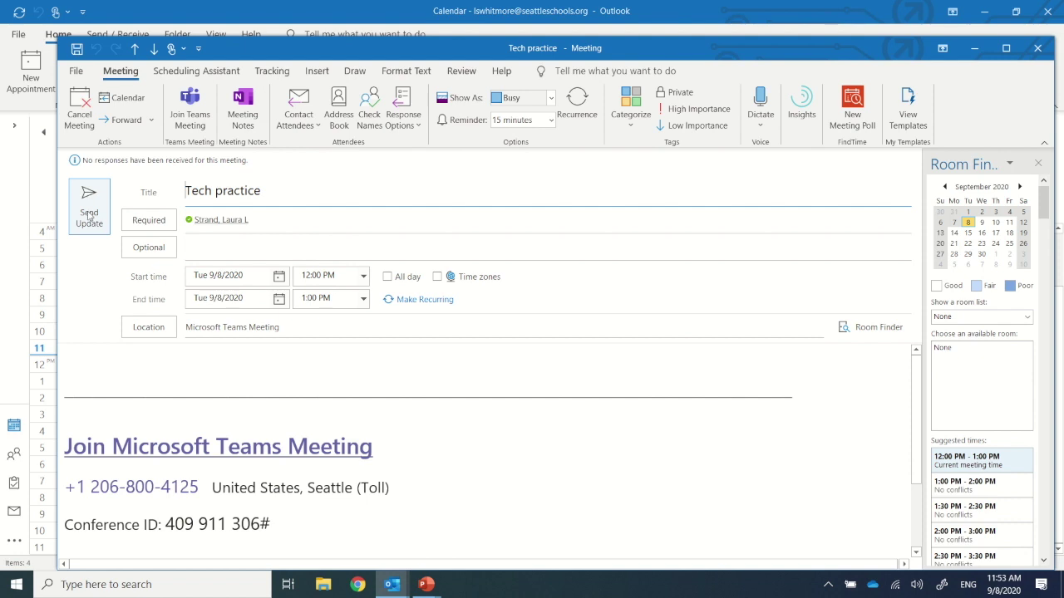
scroll(264, 421, down, 3)
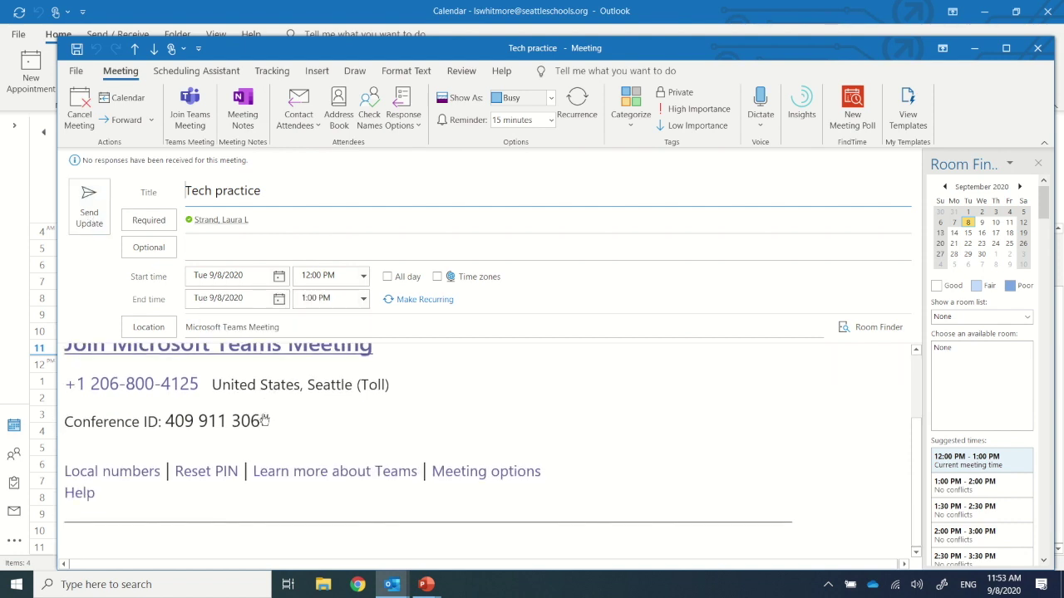
click(468, 479)
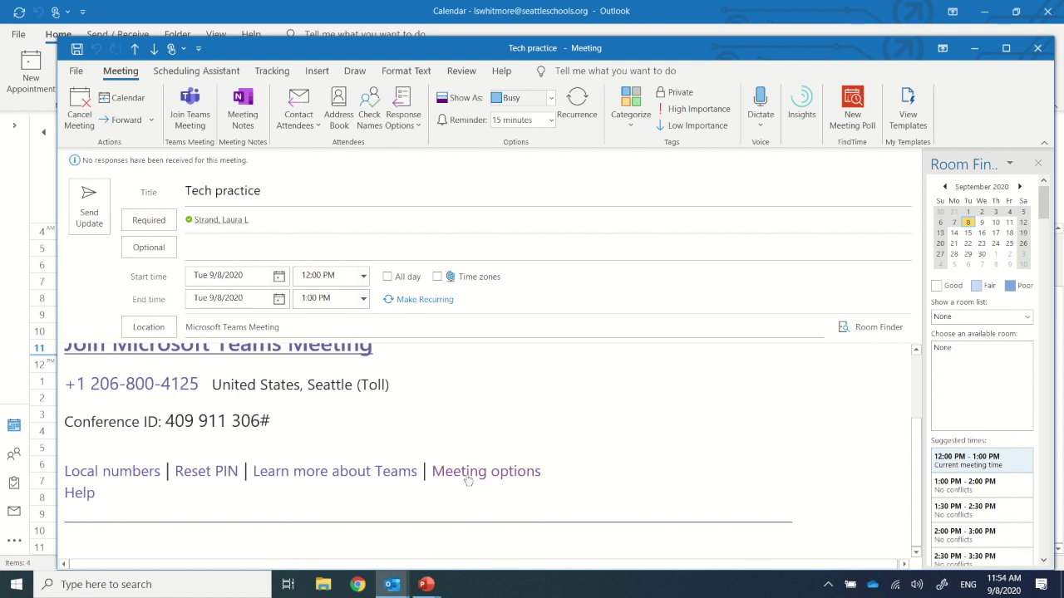
ctrl+click(468, 480)
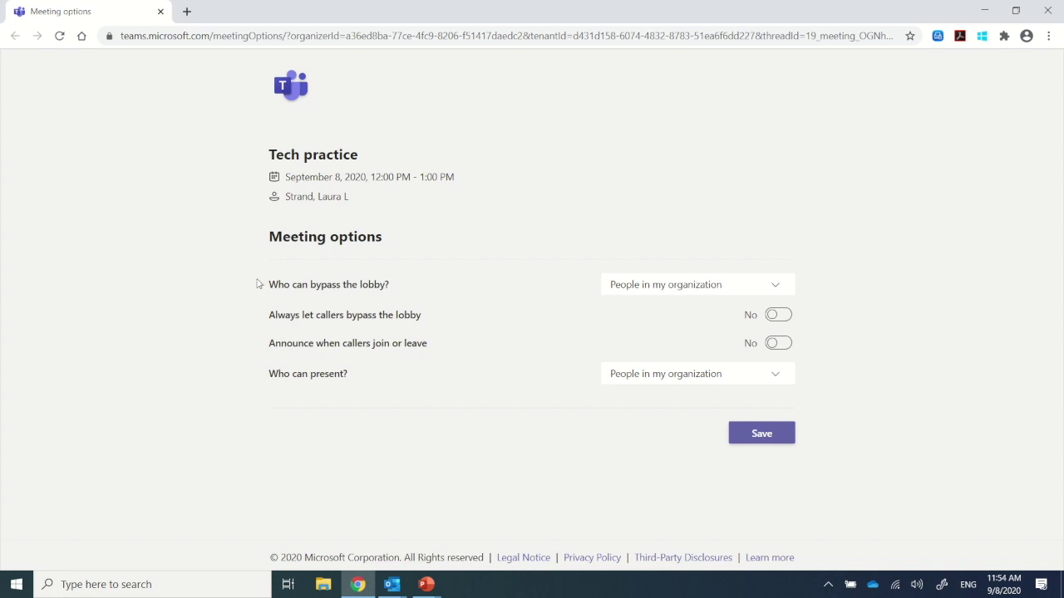
Set 'Who can bypass the lobby?' and 'Who can present?' to Only me, then save
click(778, 293)
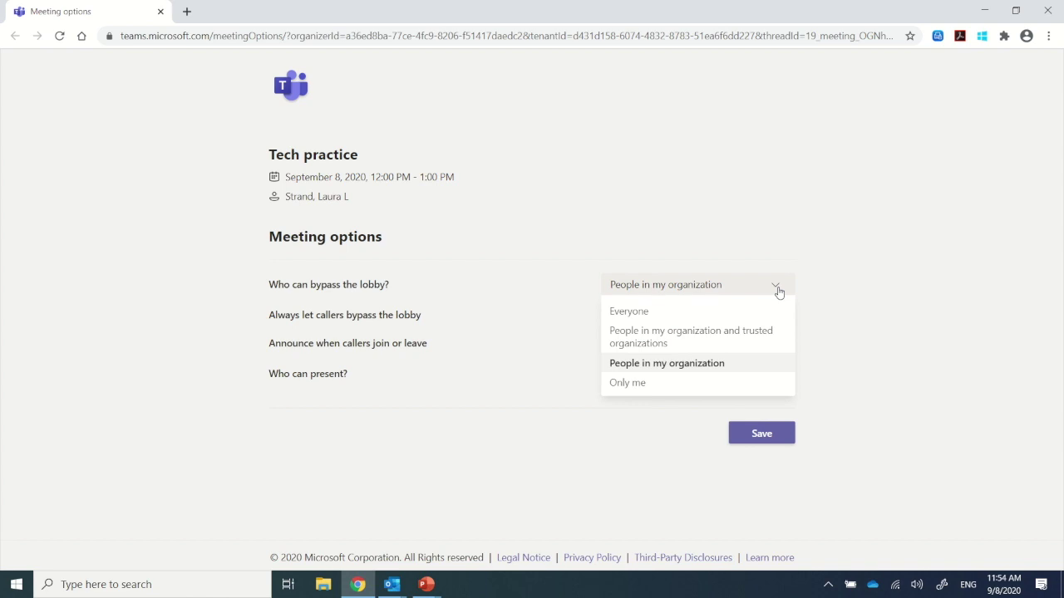
click(779, 291)
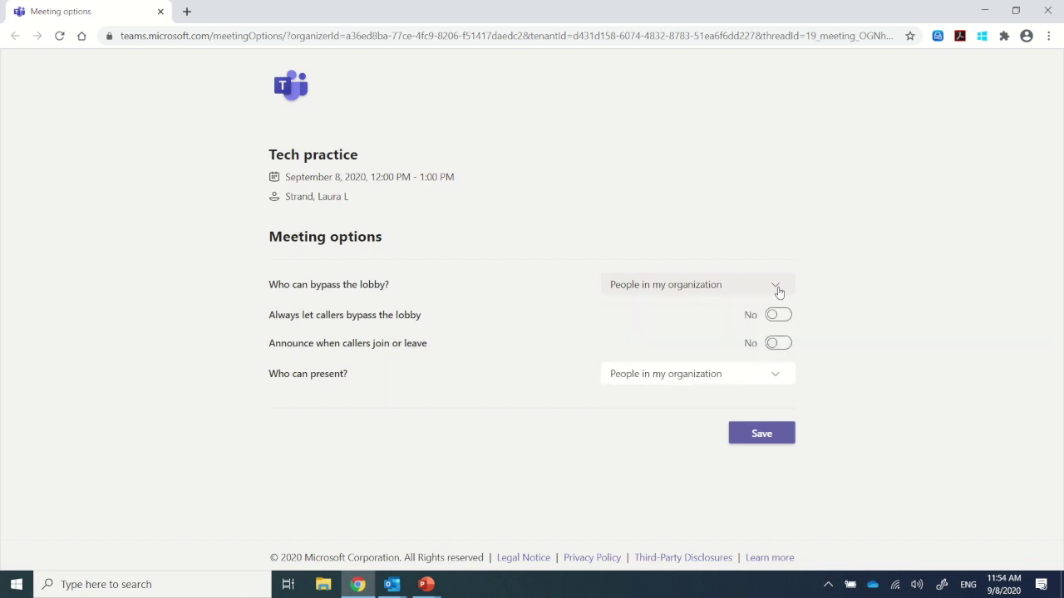
click(779, 292)
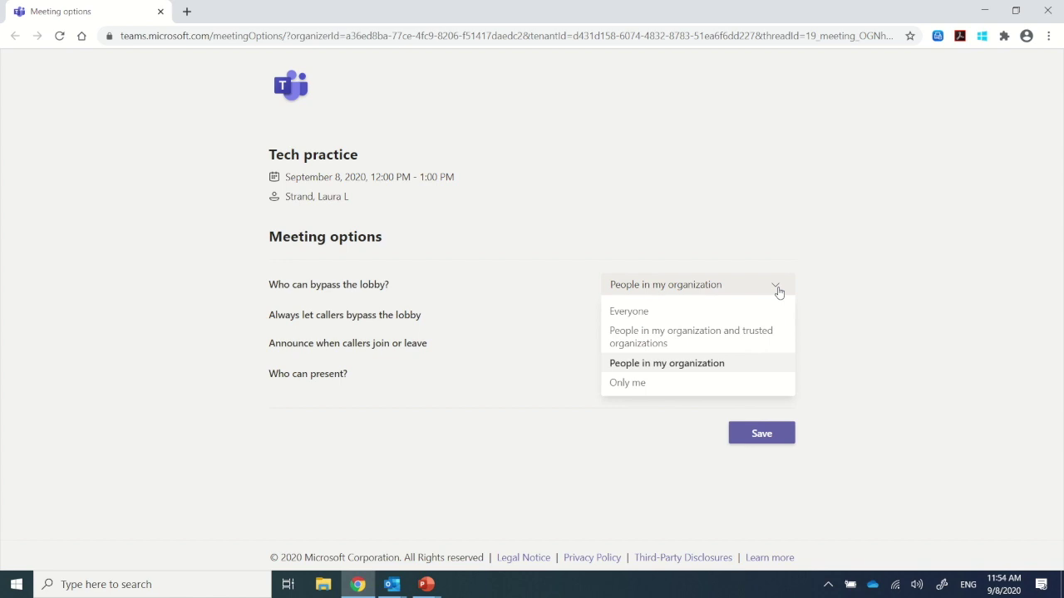
click(670, 385)
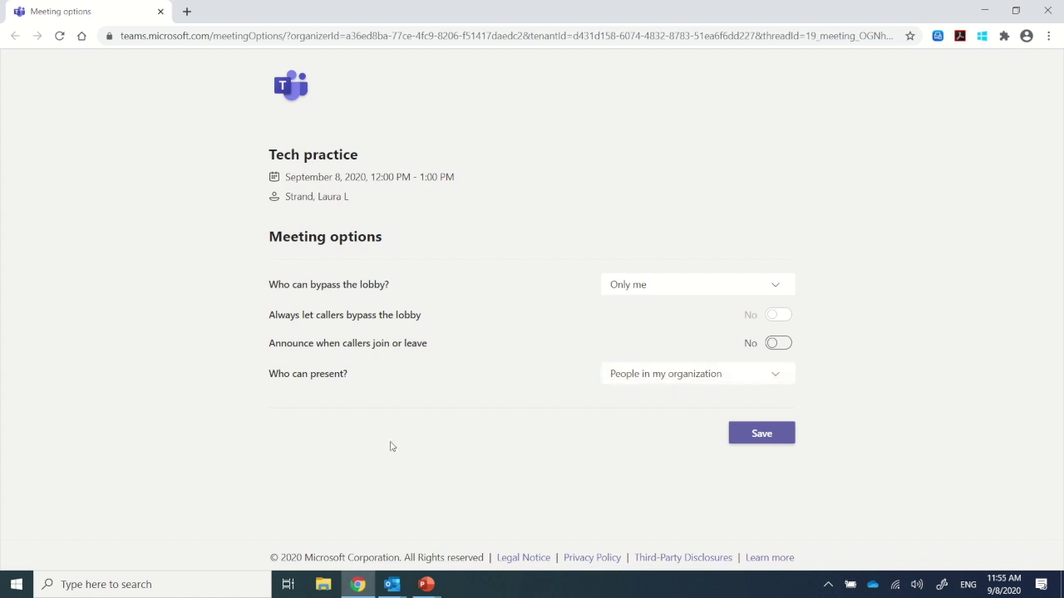
click(779, 374)
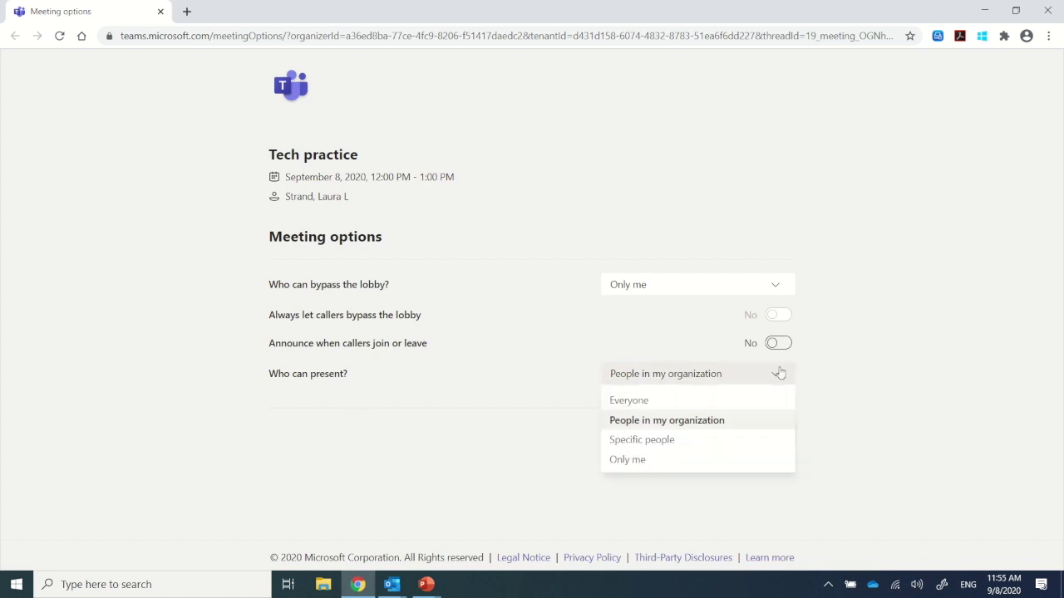
click(722, 461)
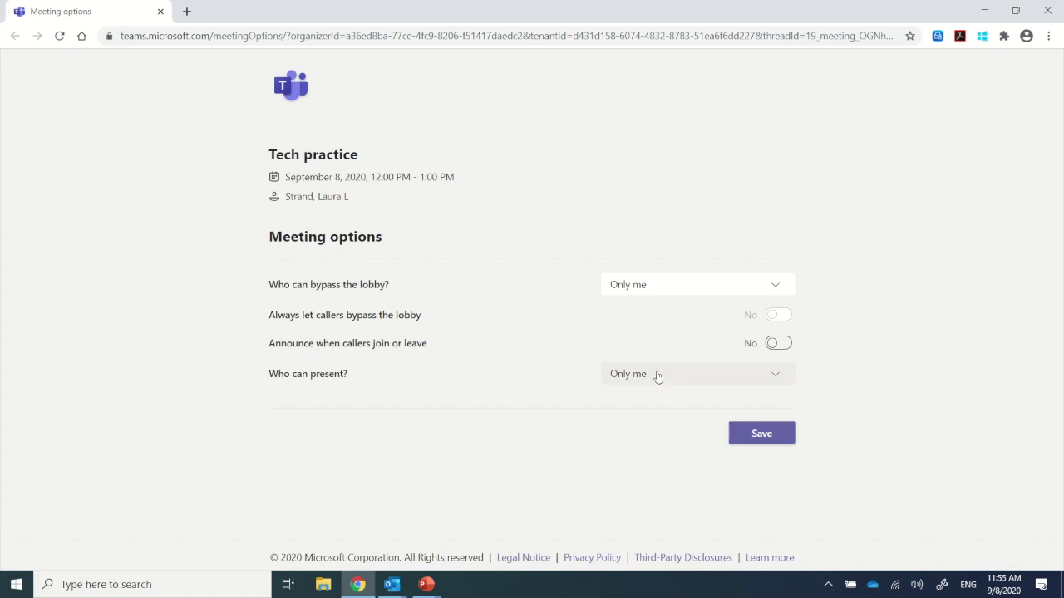
click(756, 433)
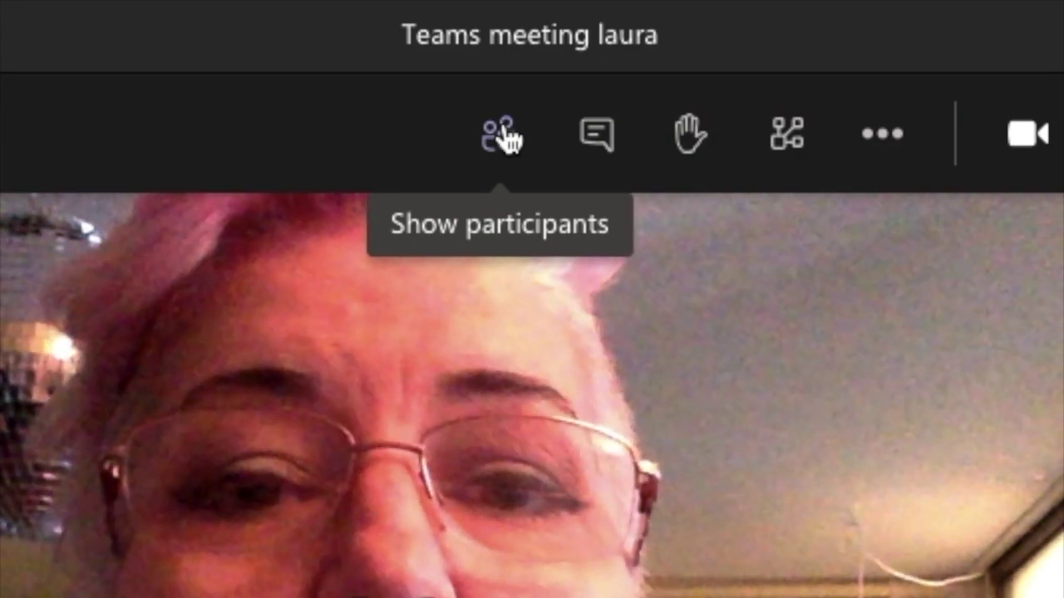
Show the Participants panel to get the invited colleague into the meeting as an attendee
click(502, 134)
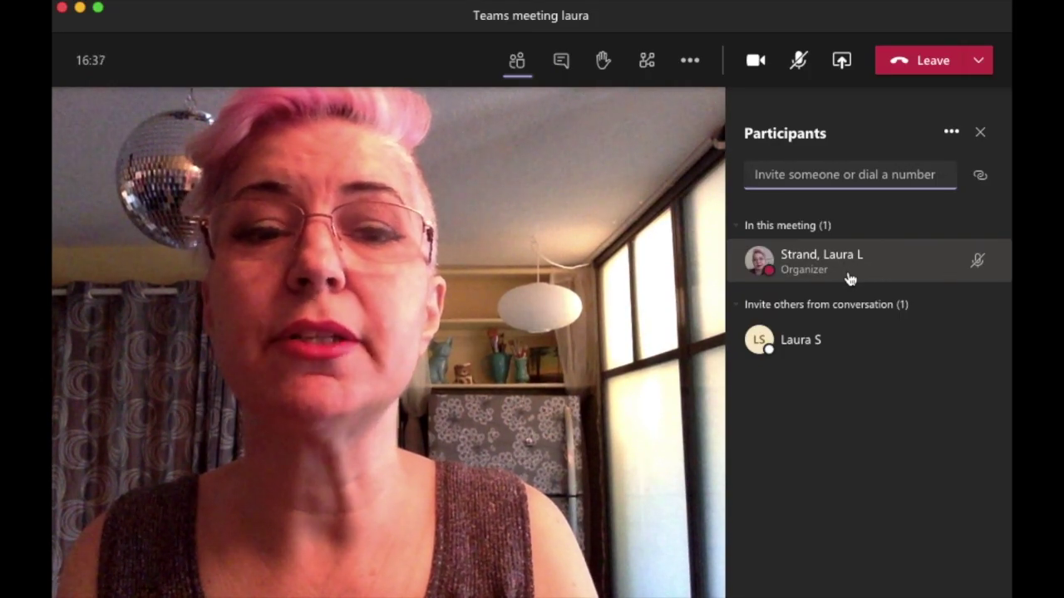
mouse_move(839, 342)
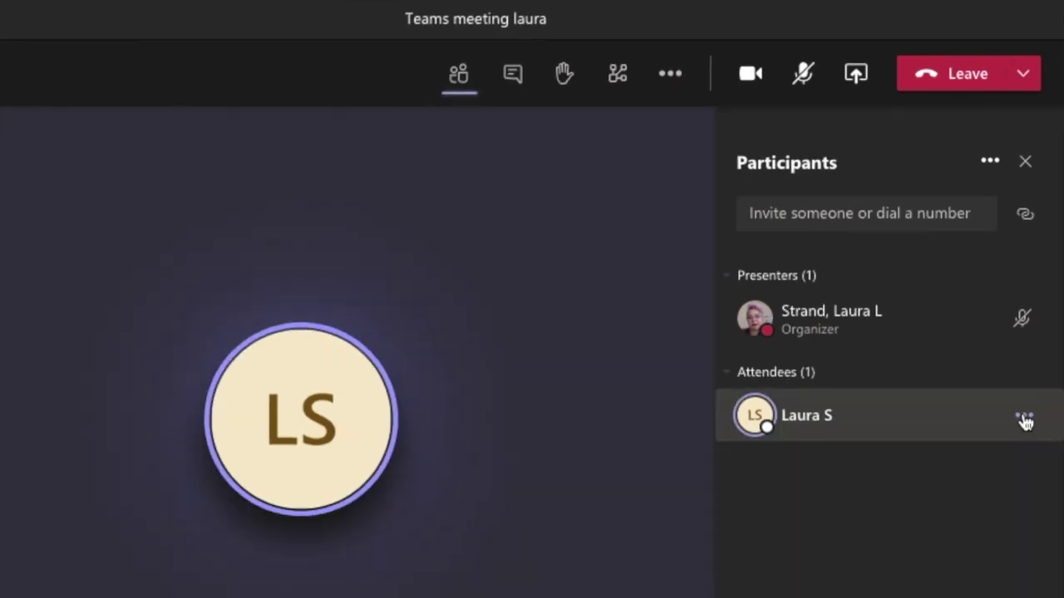
Make the other participant a presenter and confirm the change
click(1024, 414)
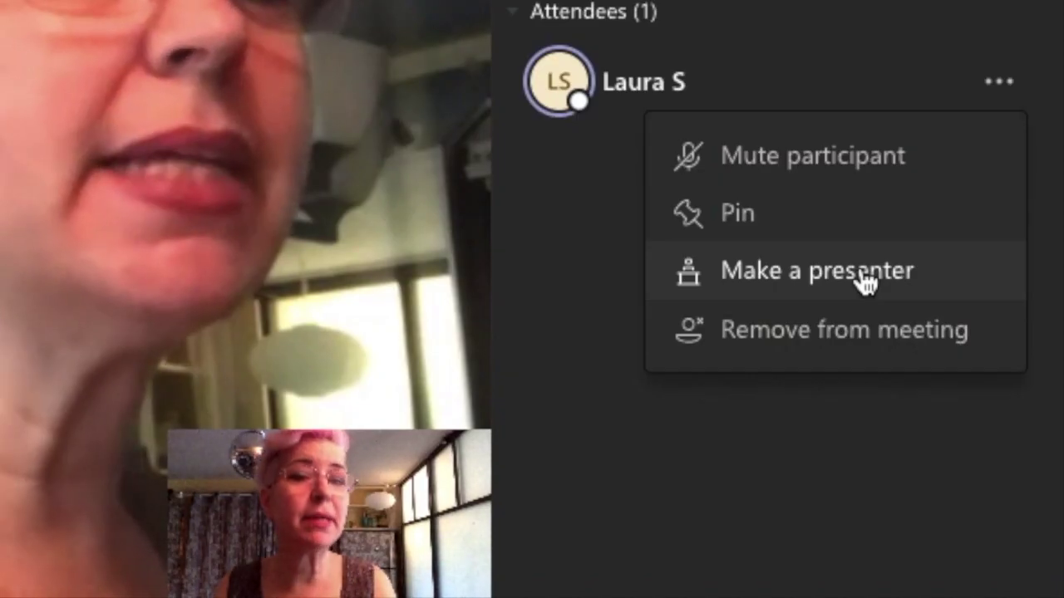
click(863, 281)
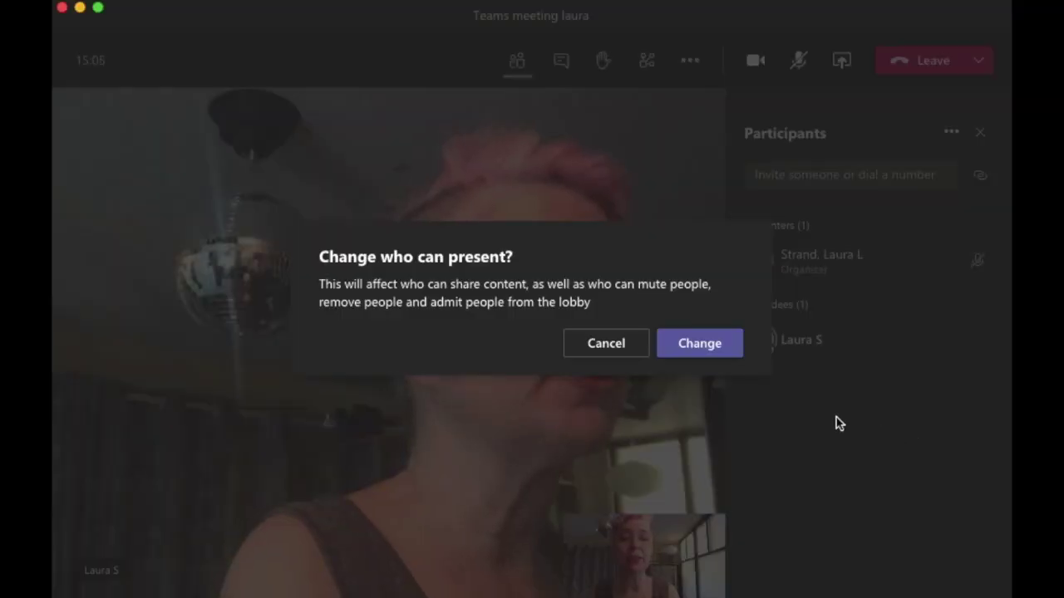
click(698, 343)
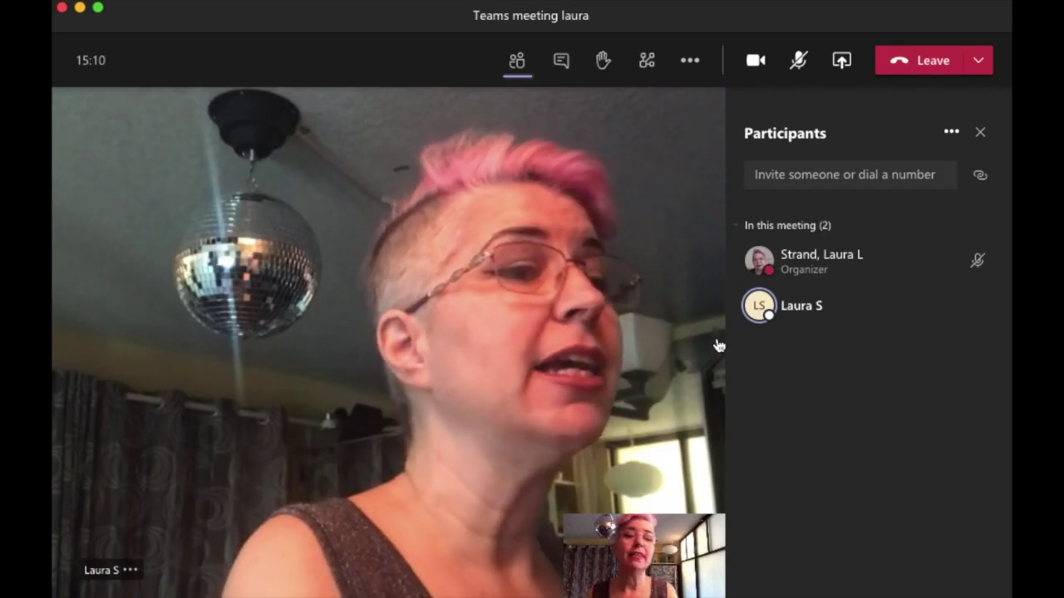
Change that participant back to an attendee and confirm
mouse_move(760, 307)
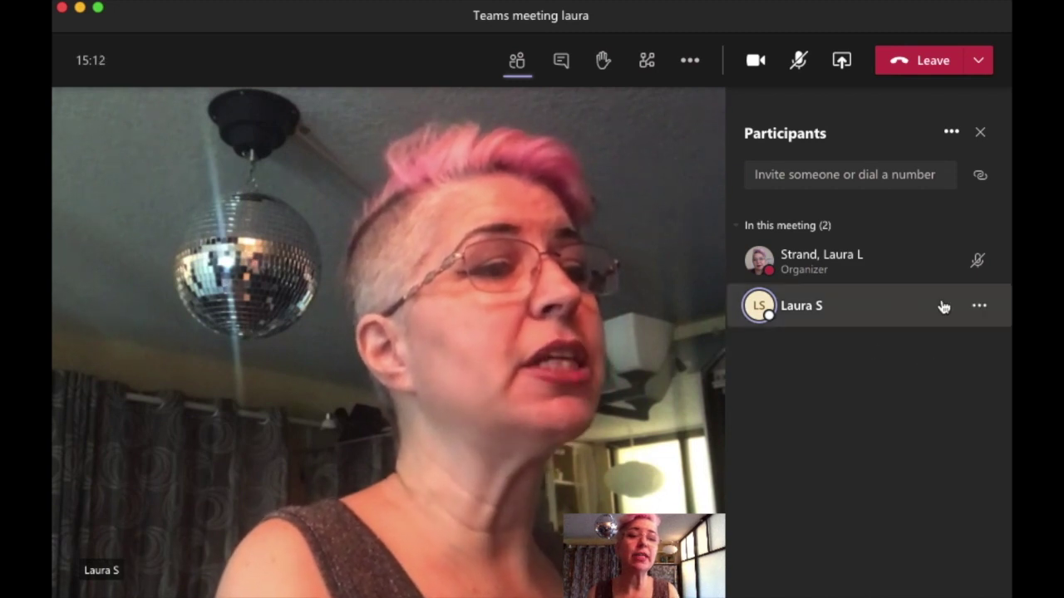
click(980, 307)
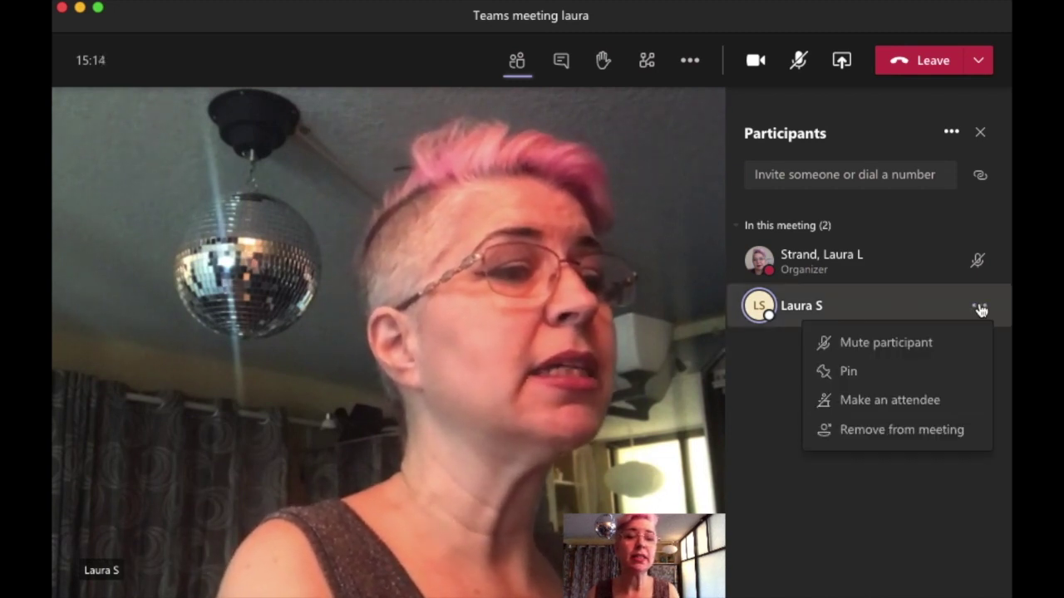
click(916, 400)
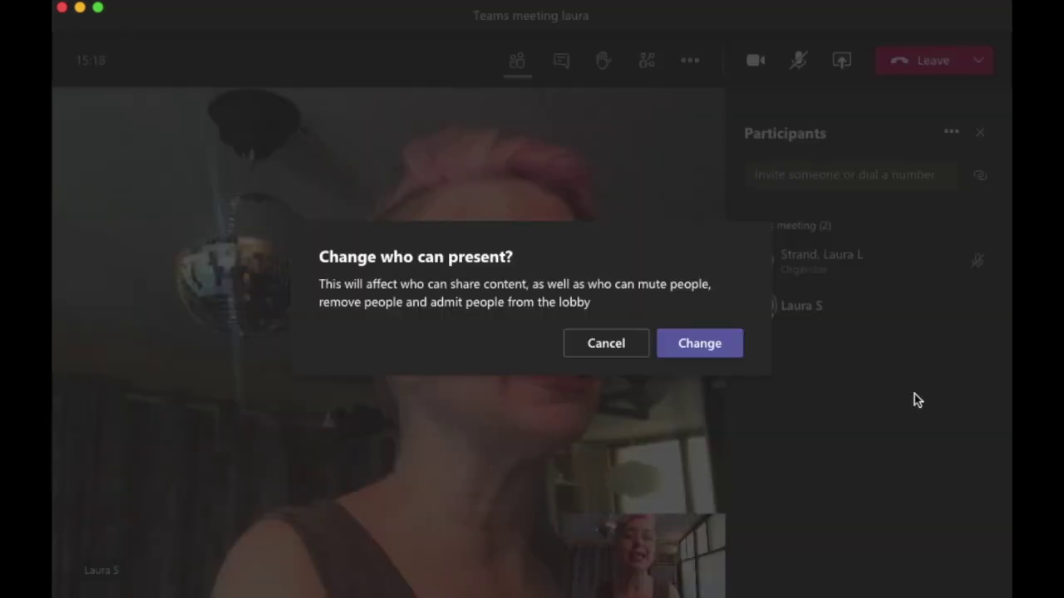
click(700, 344)
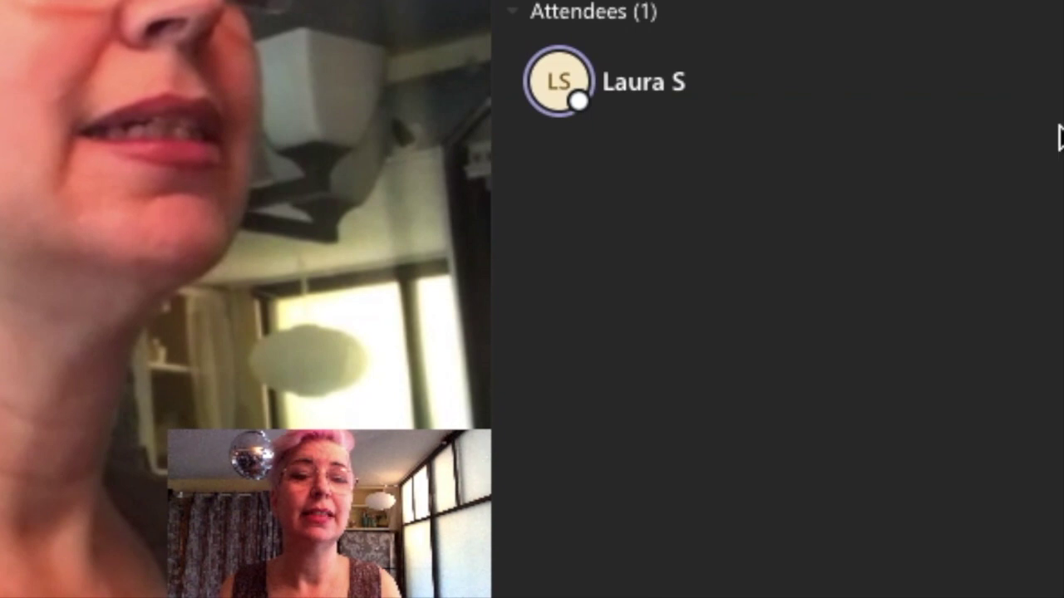
click(1002, 81)
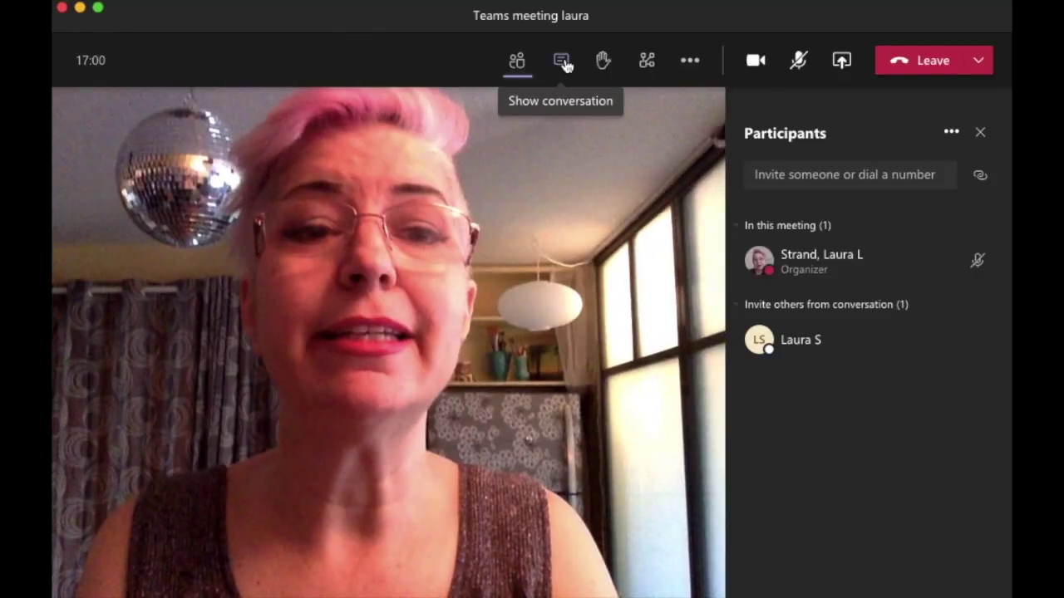
Open the meeting chat and send the message 'Hello'
click(460, 139)
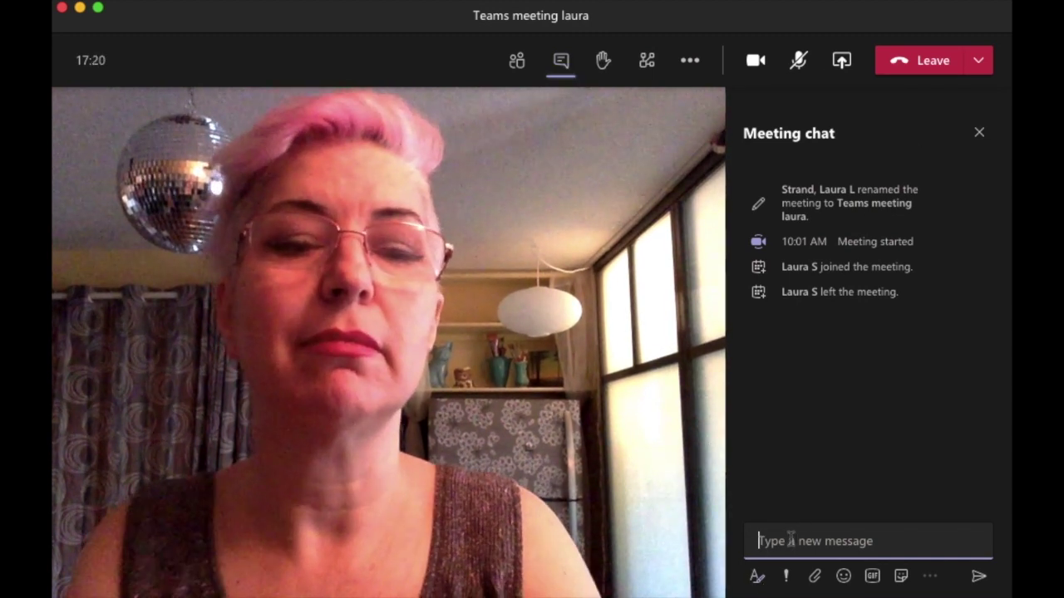
text(He)
text(llo)
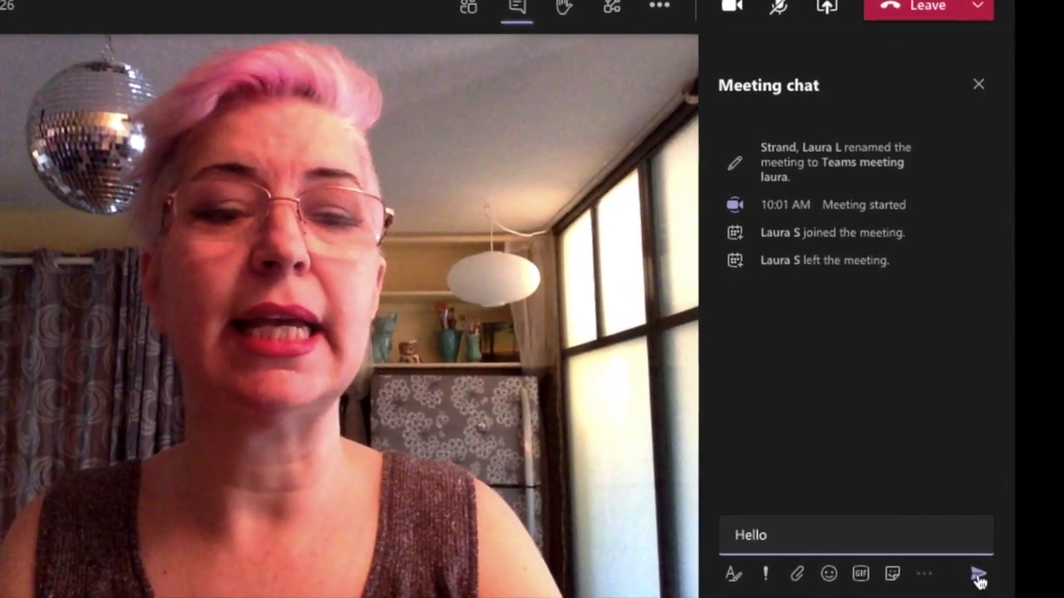
click(978, 575)
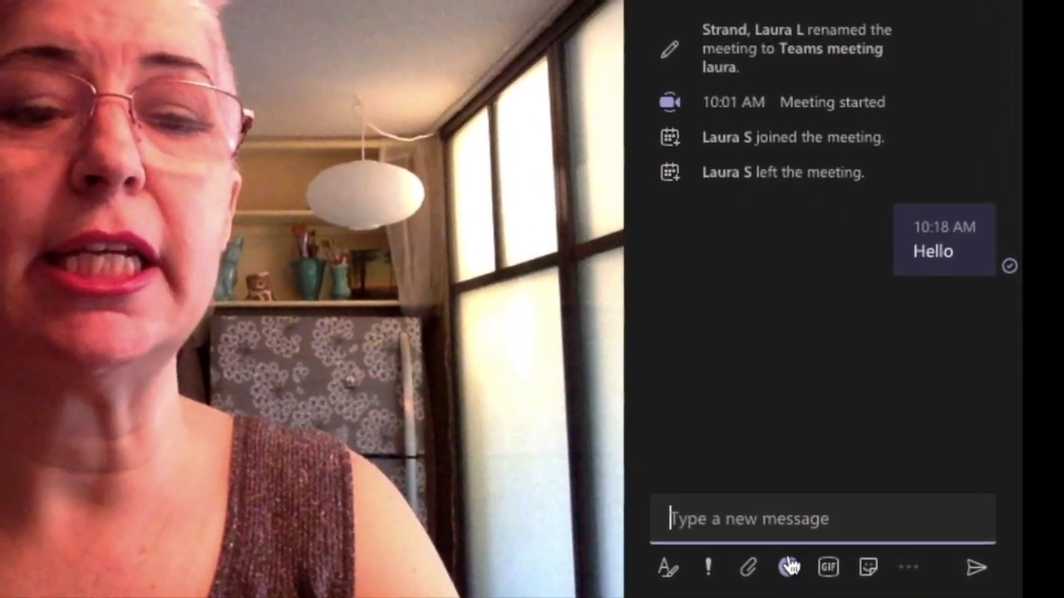
Send a grinning face emoji in the chat
click(802, 570)
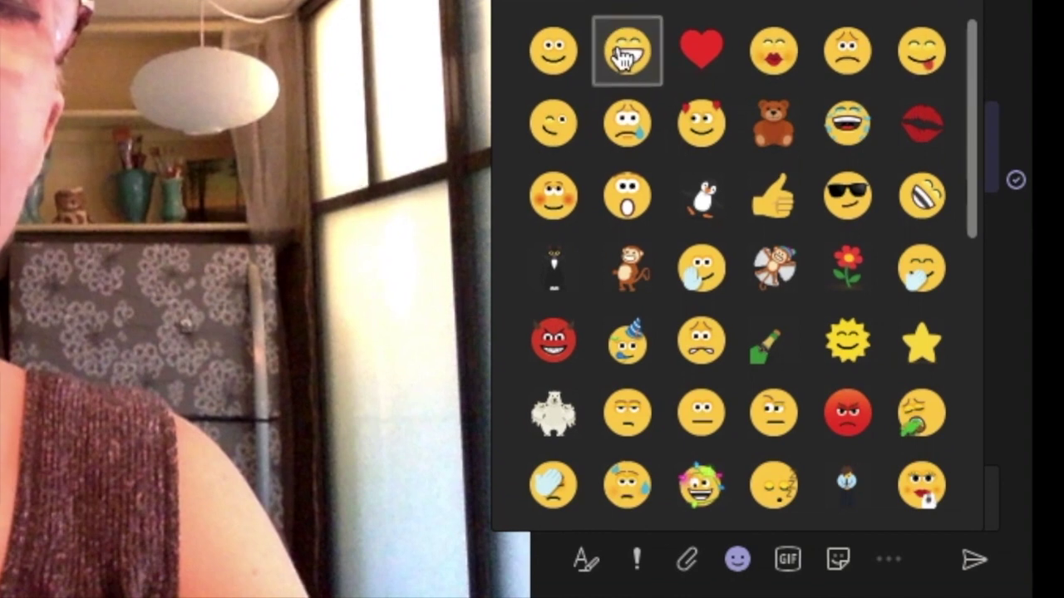
click(622, 55)
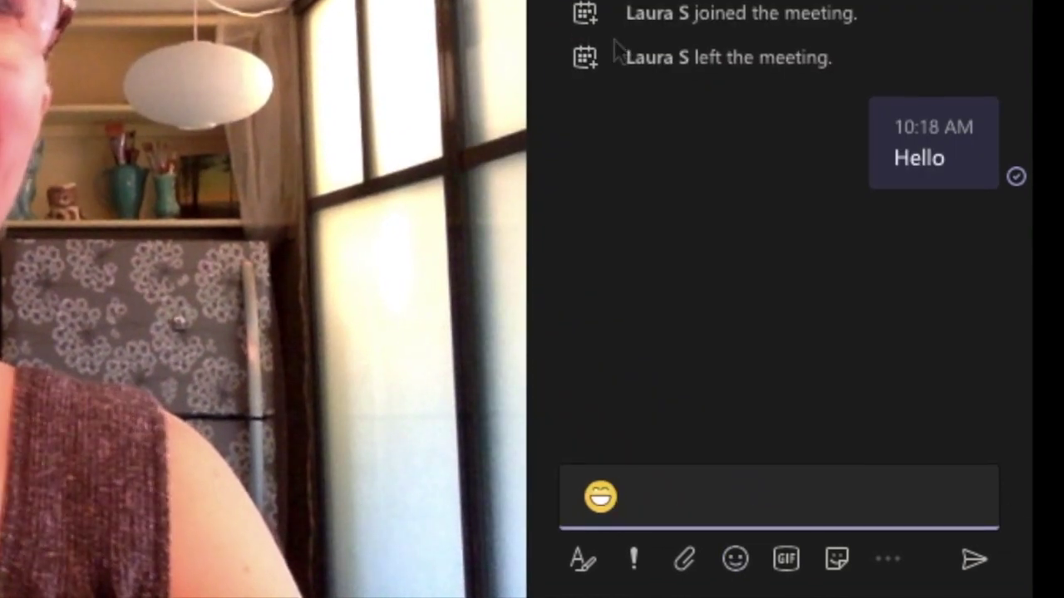
click(582, 560)
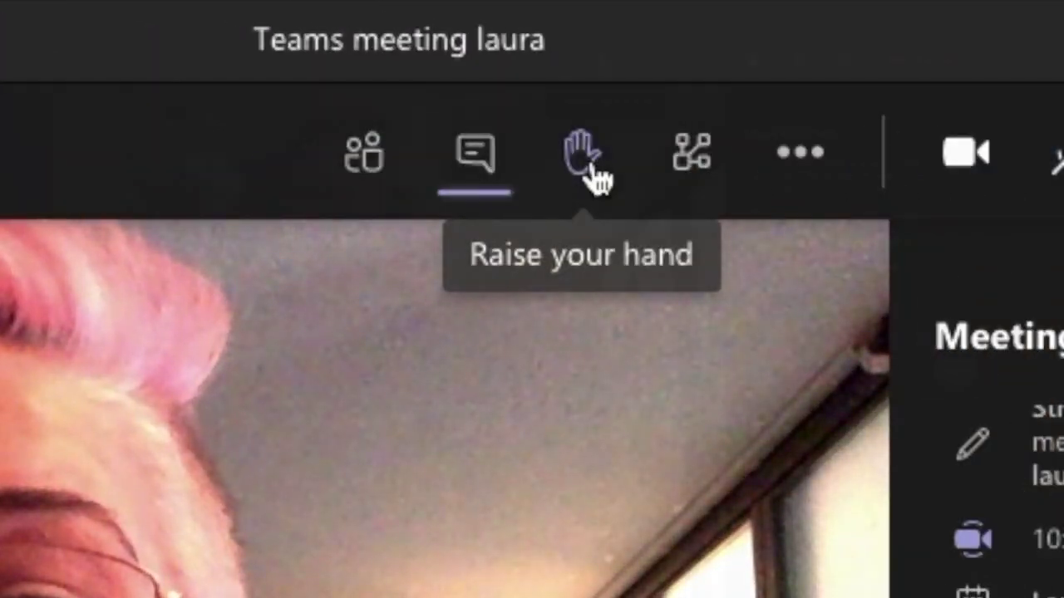
Raise your hand, view the participants list, then lower your hand
click(597, 173)
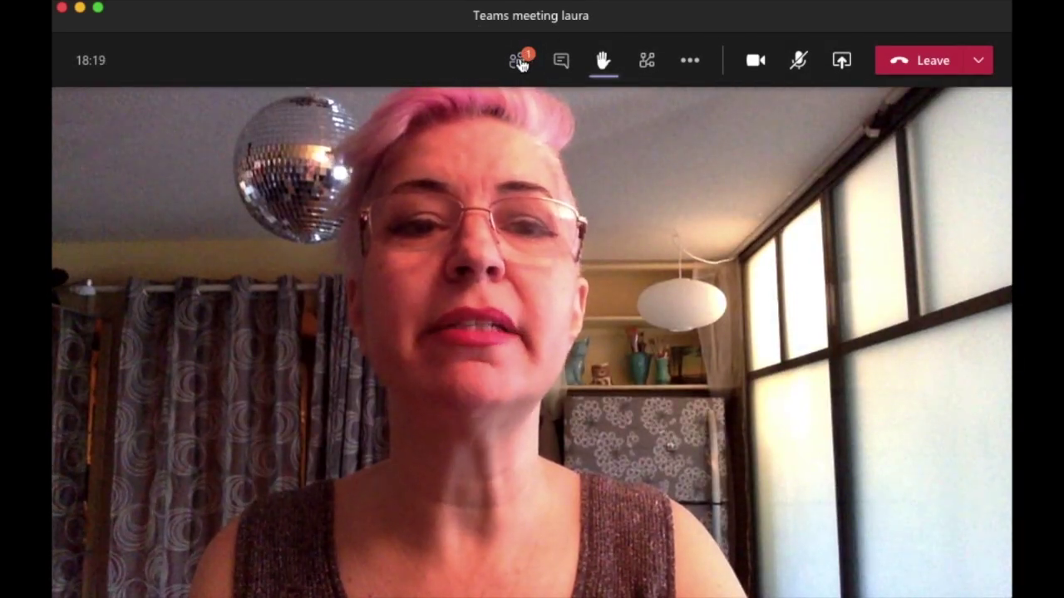
click(518, 61)
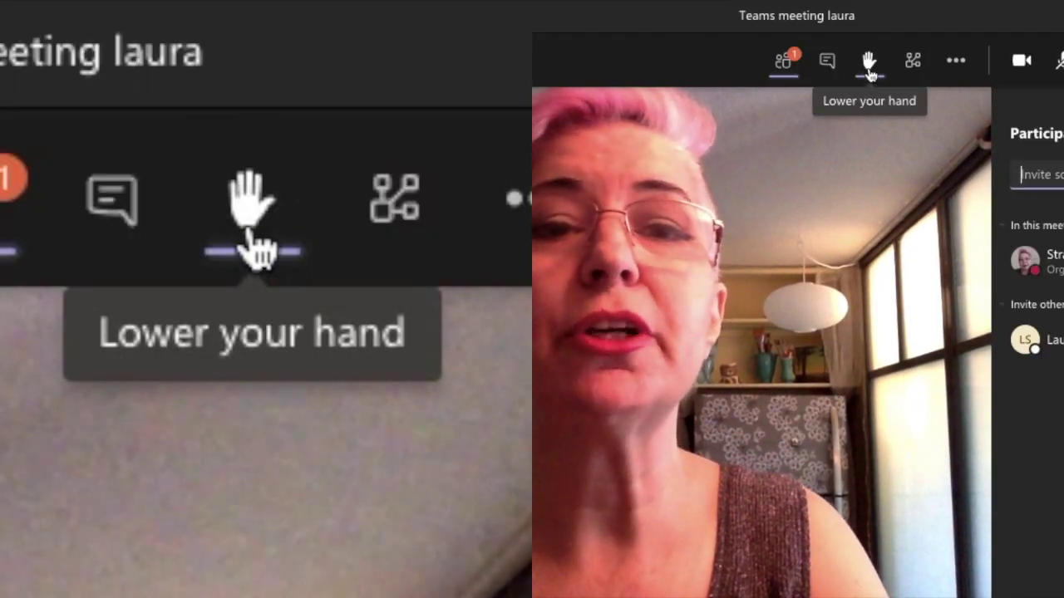
click(869, 74)
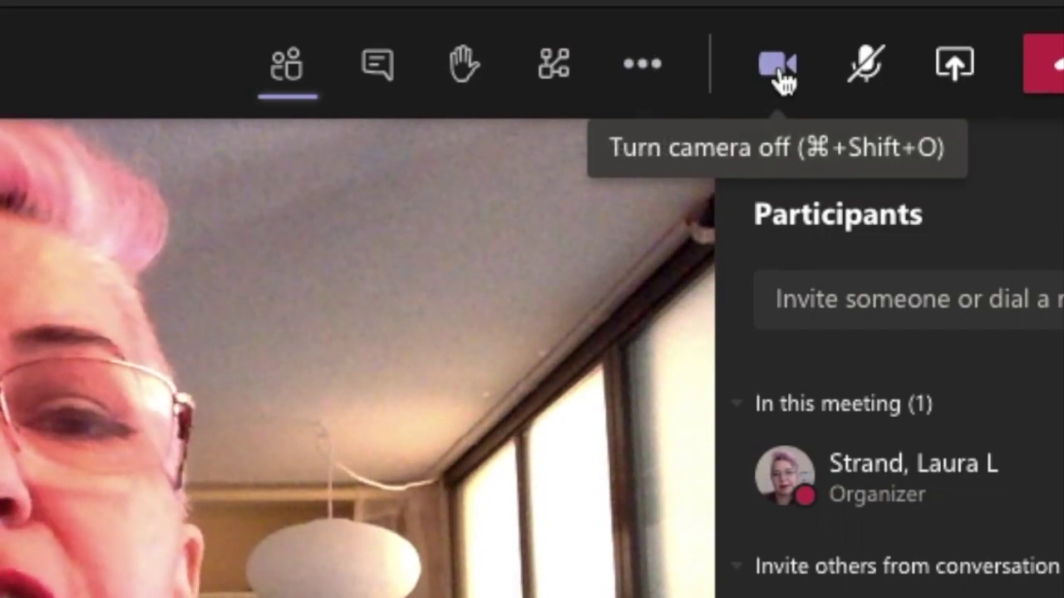
click(778, 71)
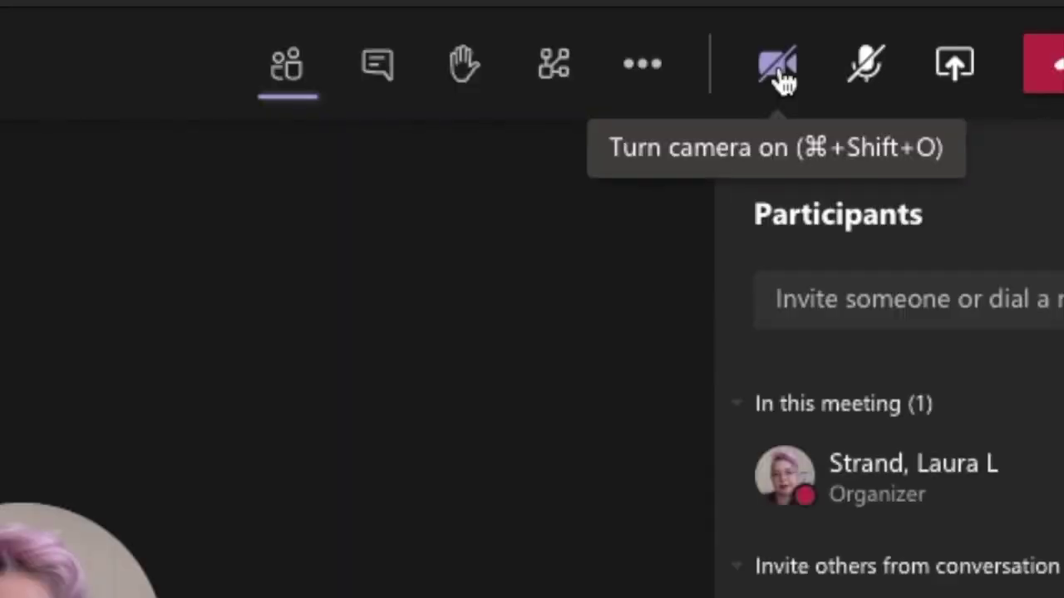
click(781, 81)
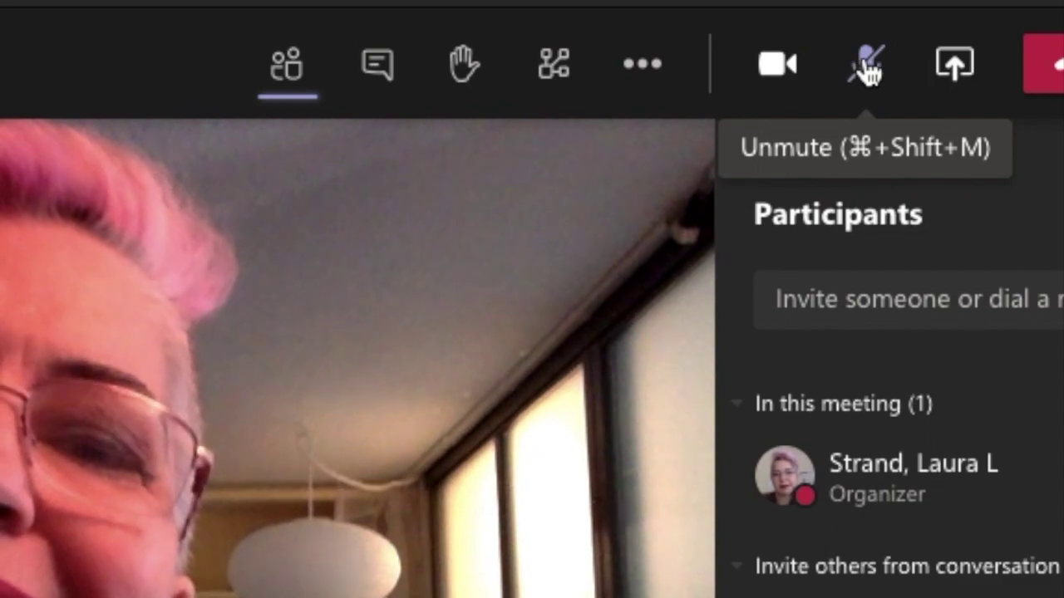
click(868, 70)
click(868, 70)
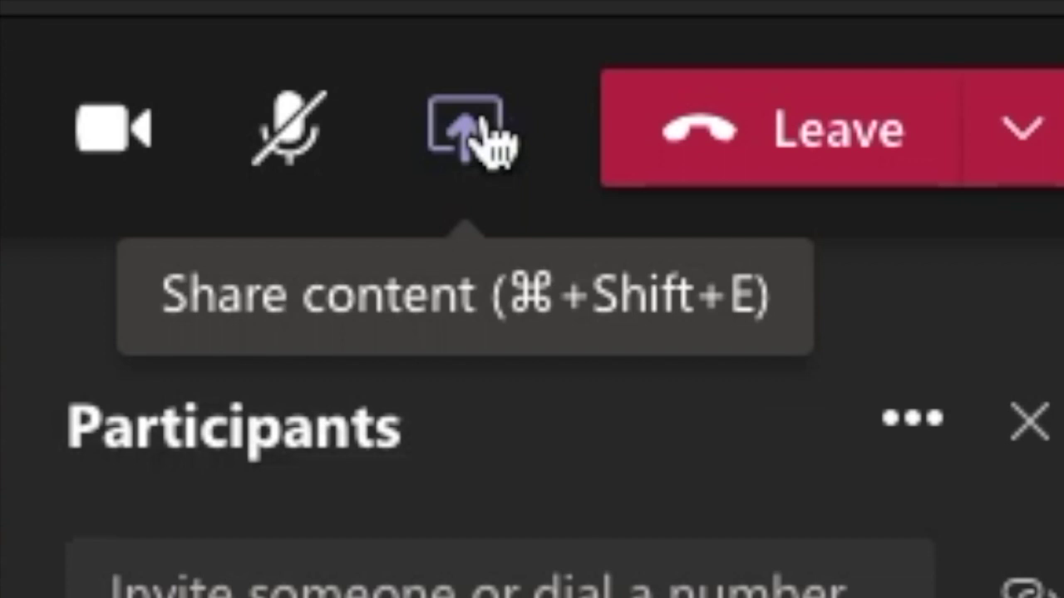
click(482, 133)
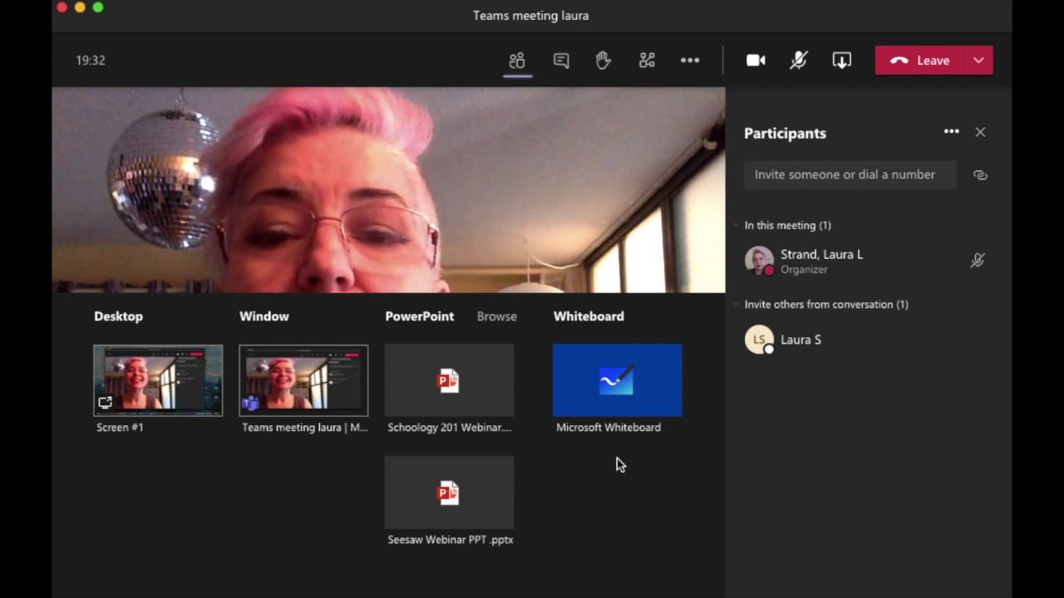
click(842, 61)
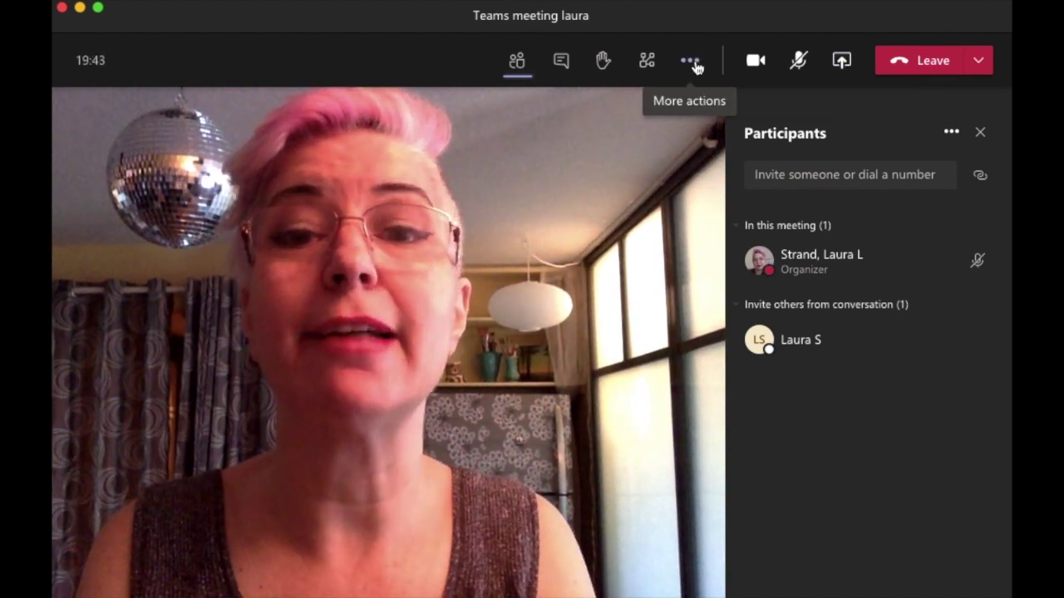
Open the More actions (...) menu on the meeting toolbar
click(690, 60)
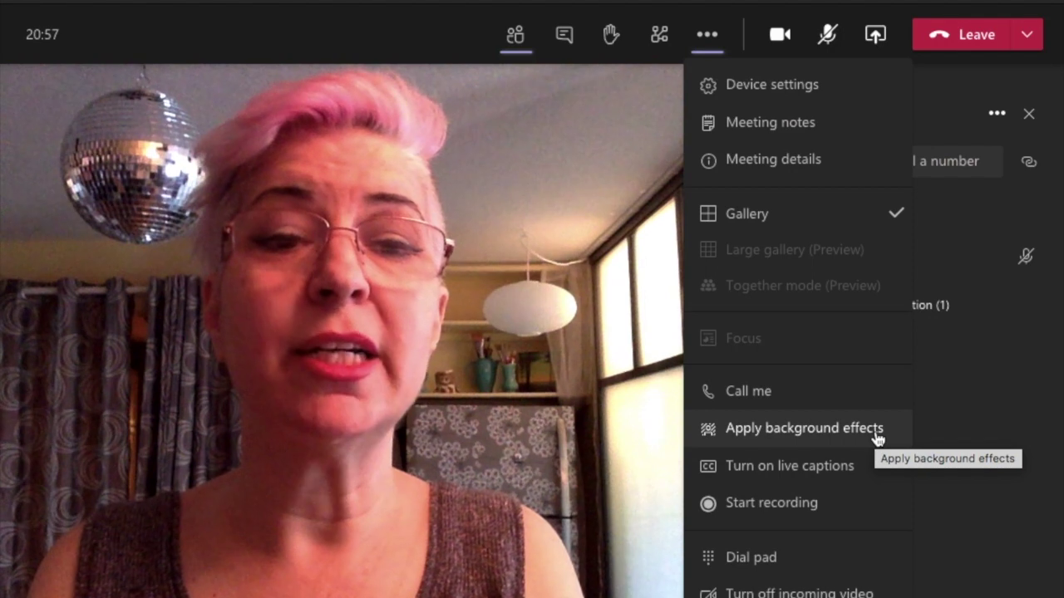
Preview the office image, Blur and beach backgrounds, then reset the background to None
click(875, 428)
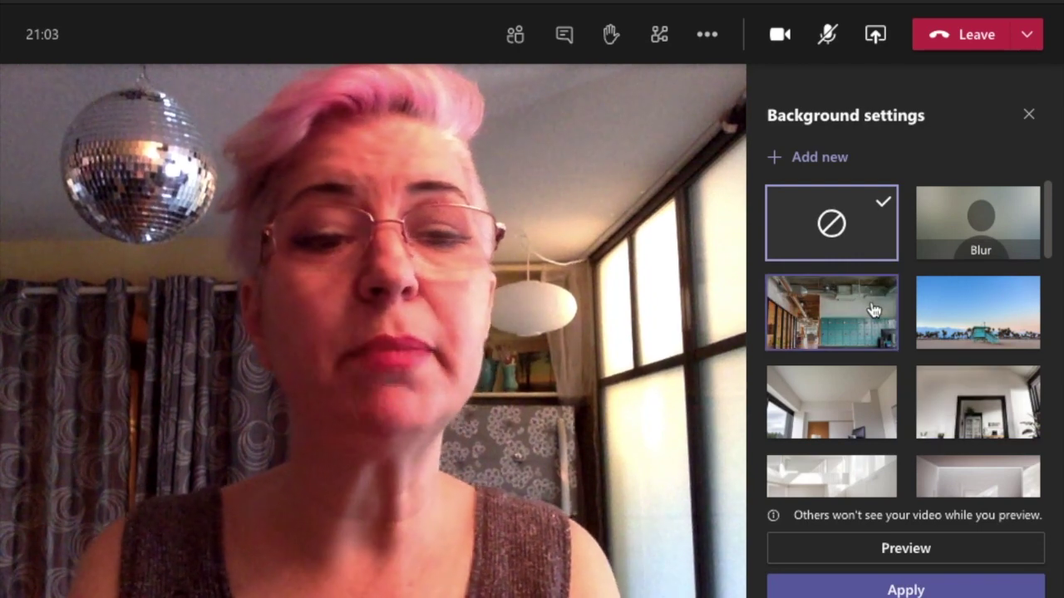
click(872, 309)
click(896, 550)
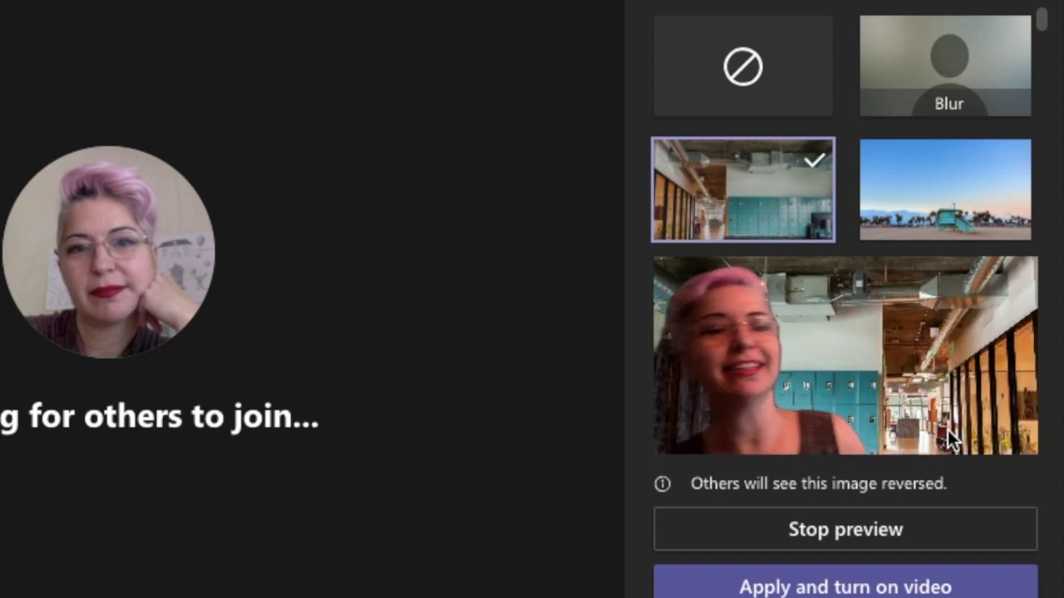
click(972, 76)
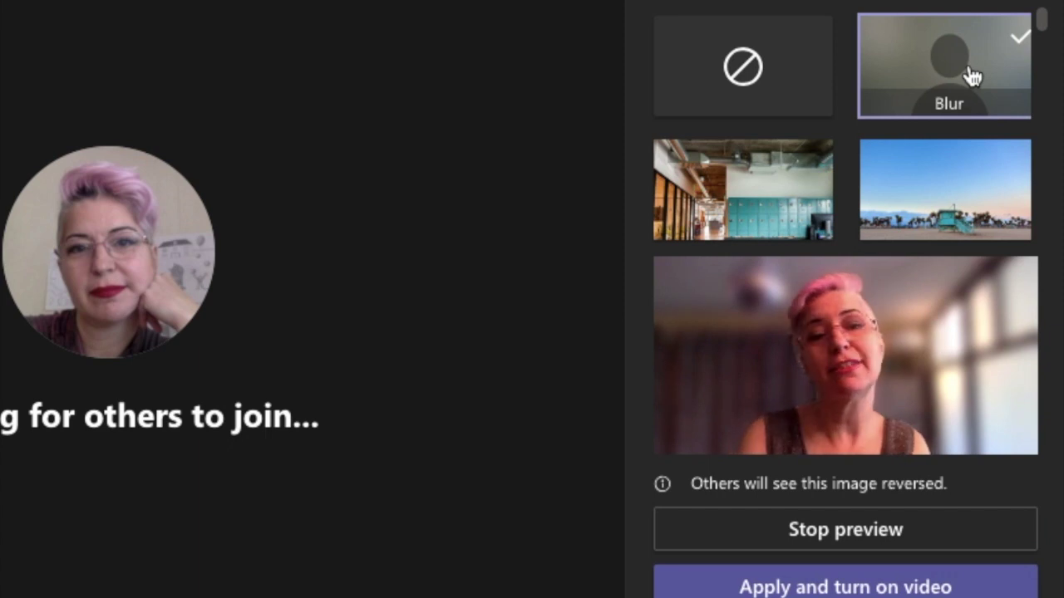
click(971, 183)
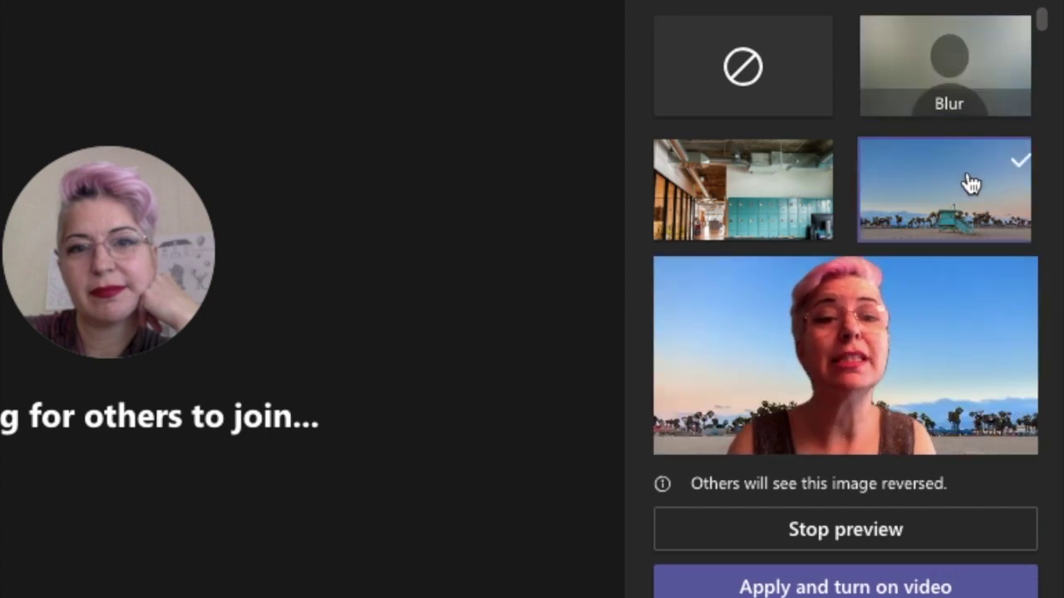
click(743, 69)
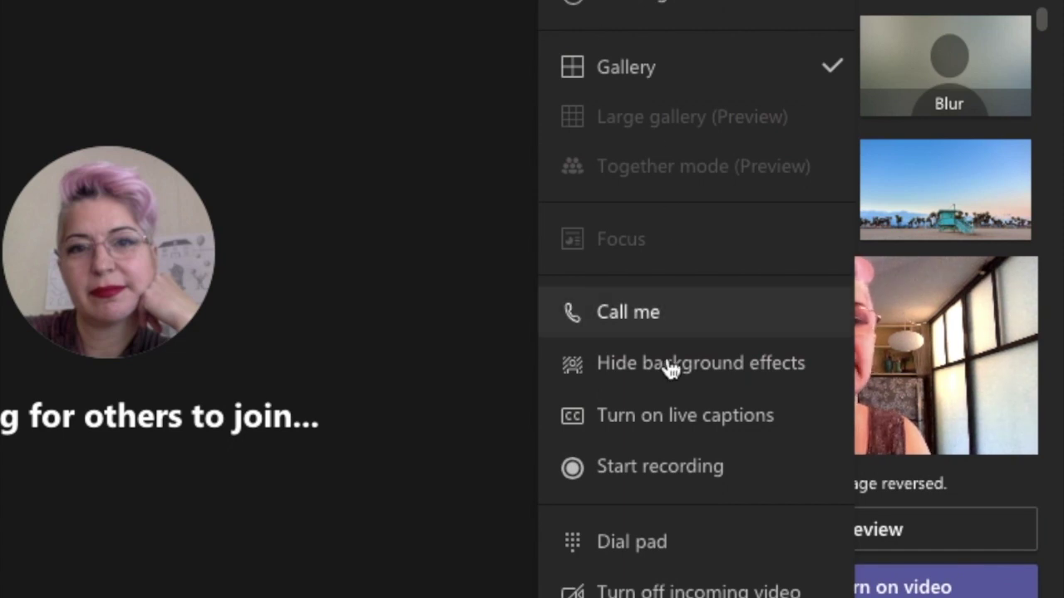
Hide the background effects panel so the meeting video shows the real room
click(672, 426)
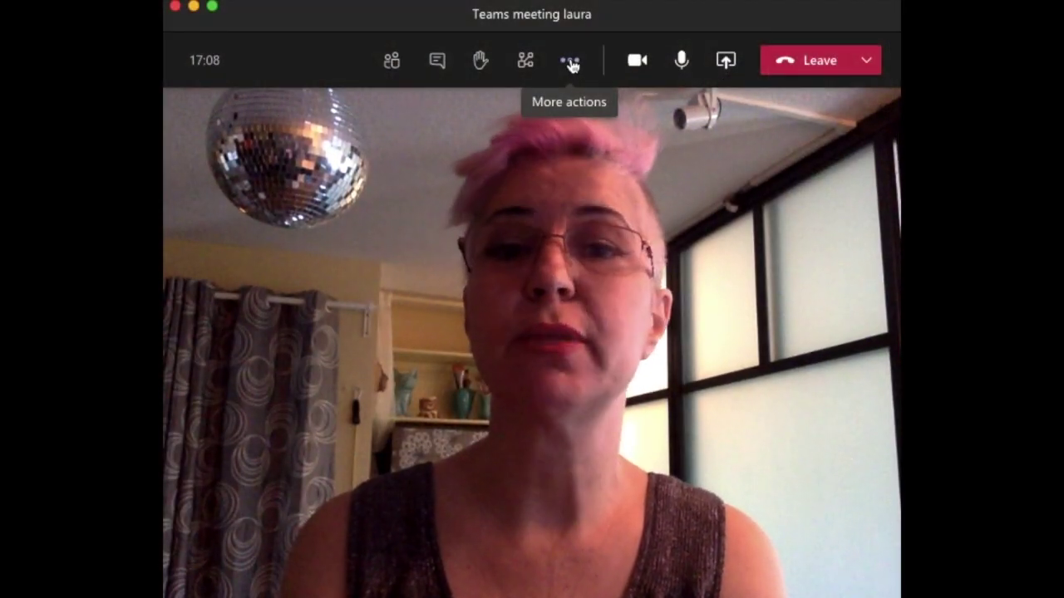
Switch on live captions from More actions, then start recording the meeting
click(572, 66)
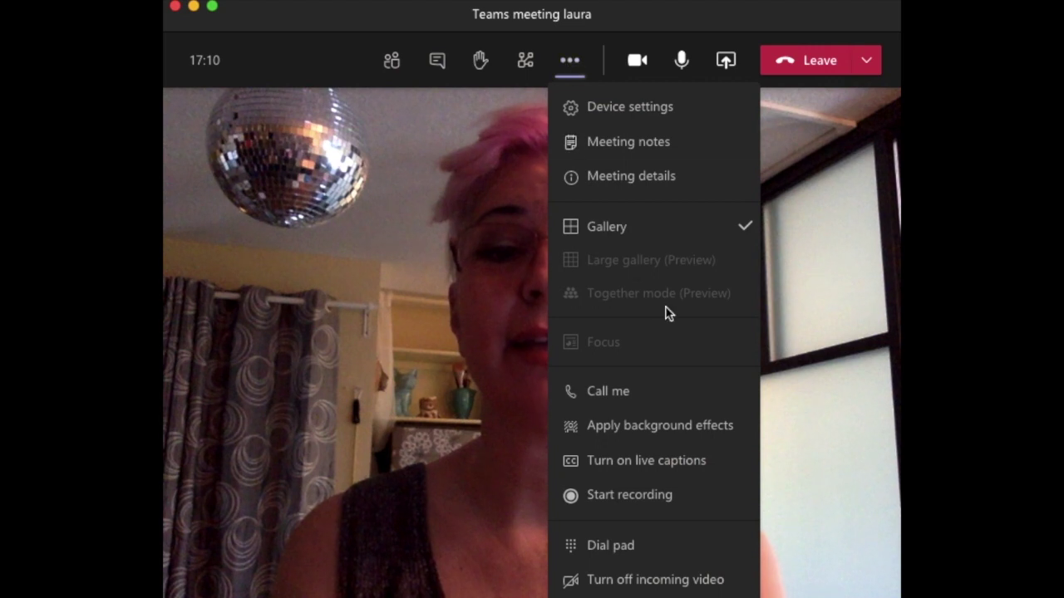
click(665, 463)
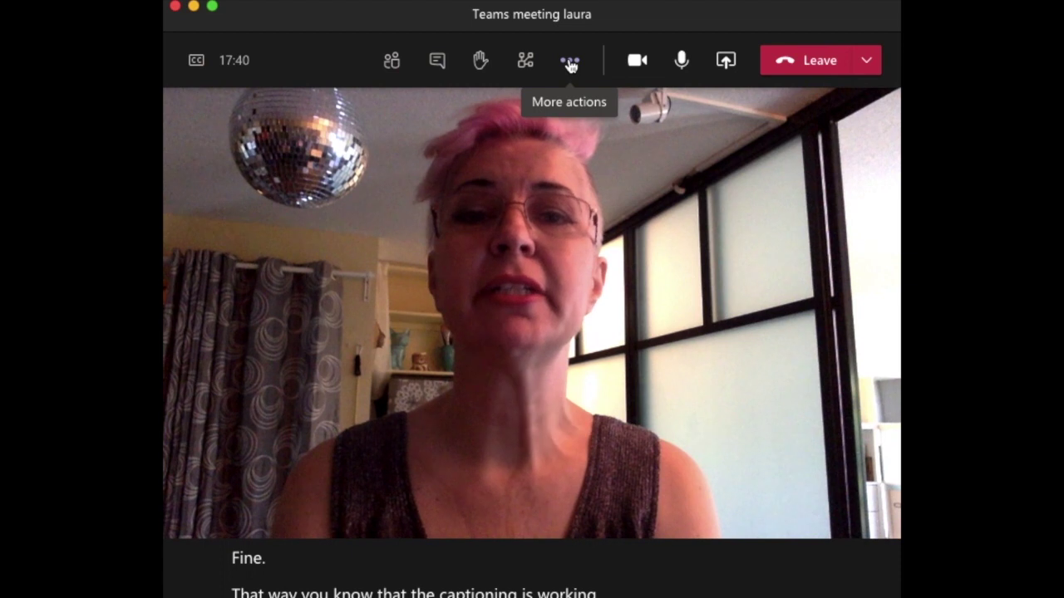
click(570, 63)
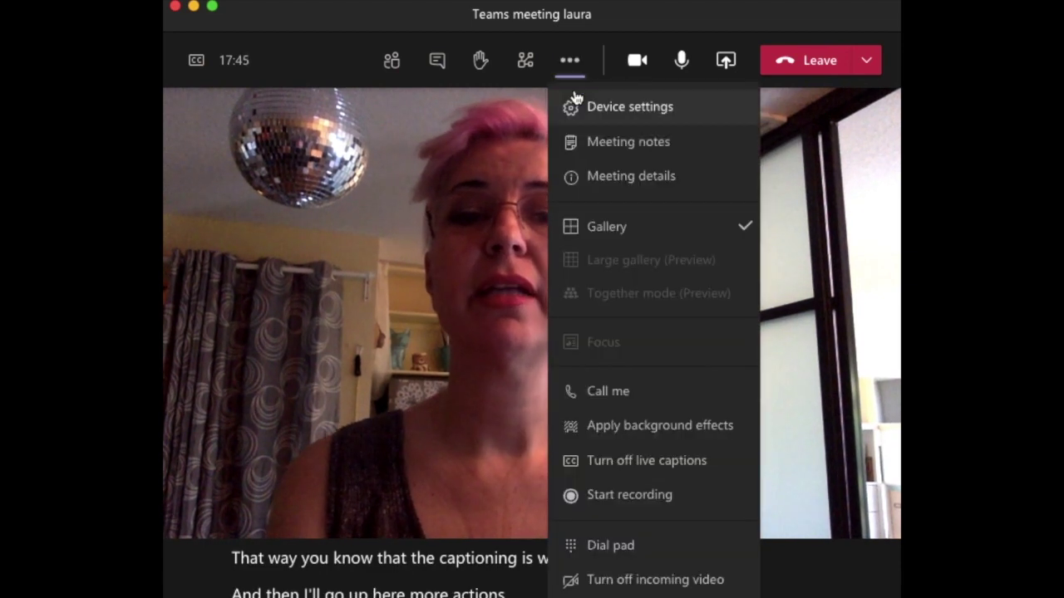
click(629, 499)
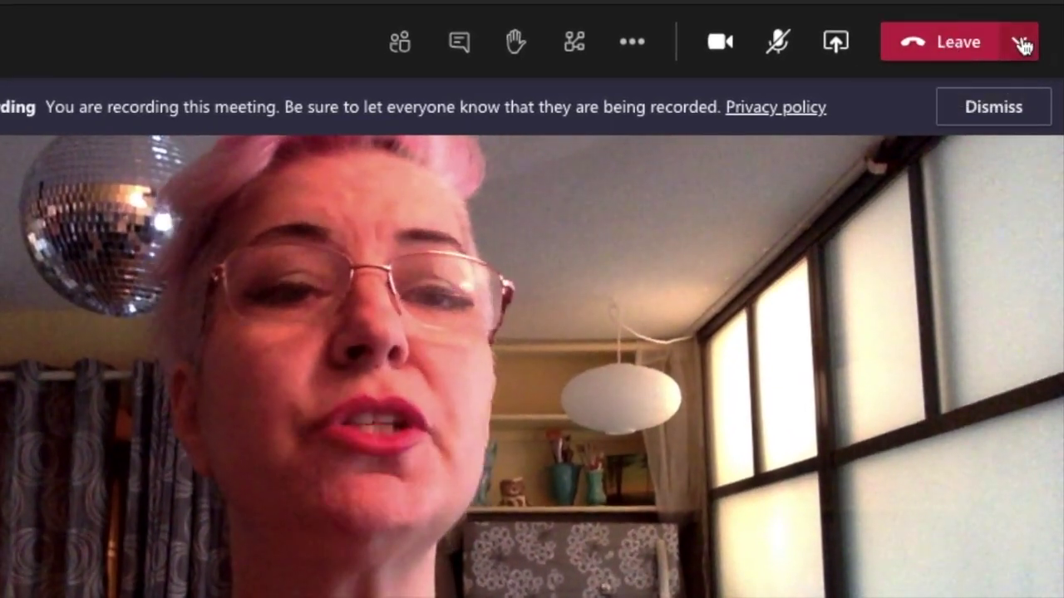
End the meeting for everyone using End meeting in the Leave options
click(1018, 41)
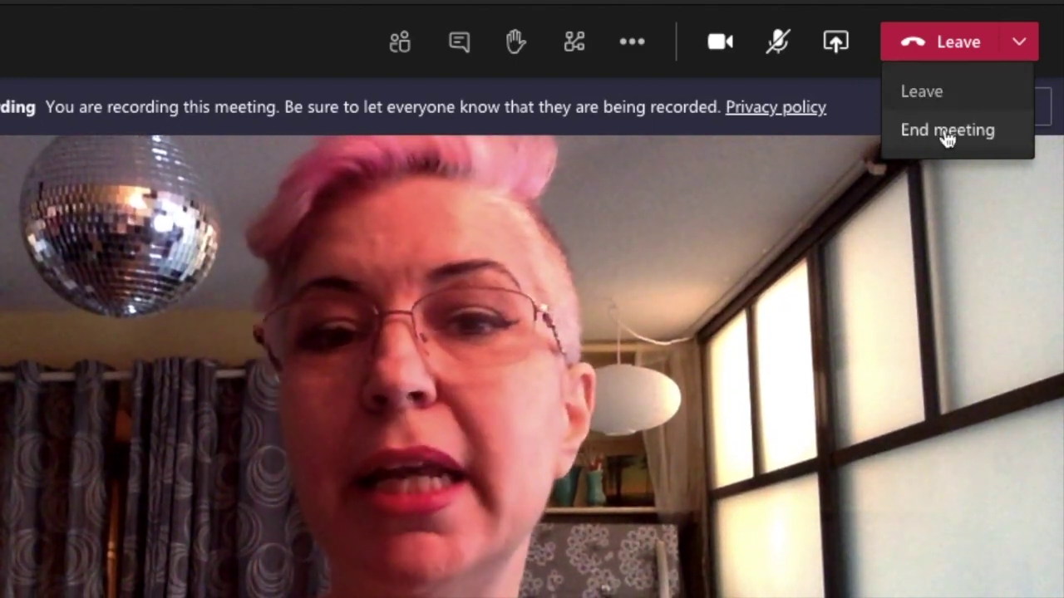
click(947, 133)
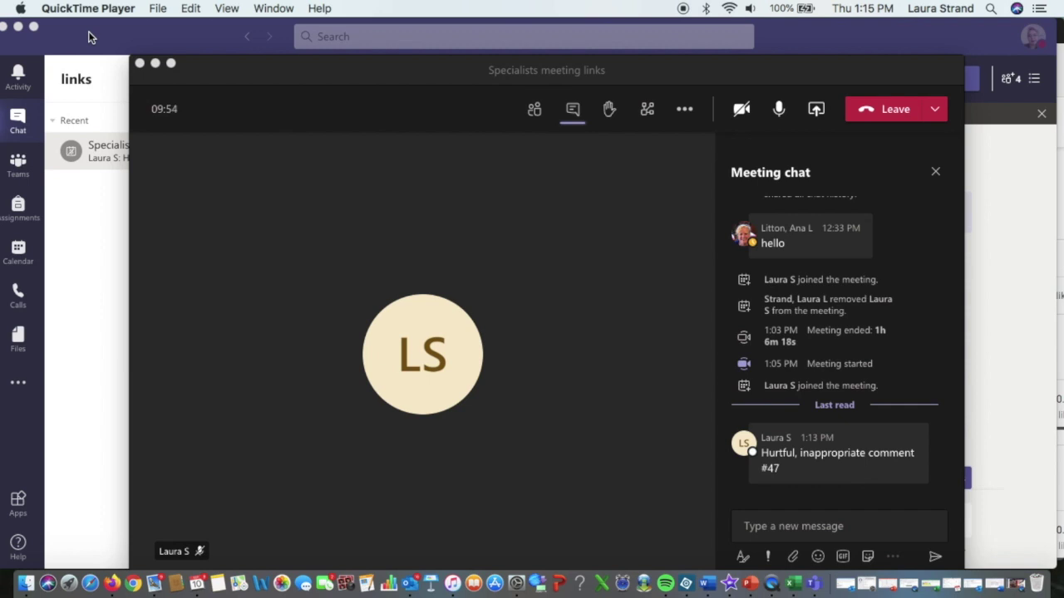
Switch from the meeting window to the main Teams window with the muted Specialists meeting links chat
click(335, 73)
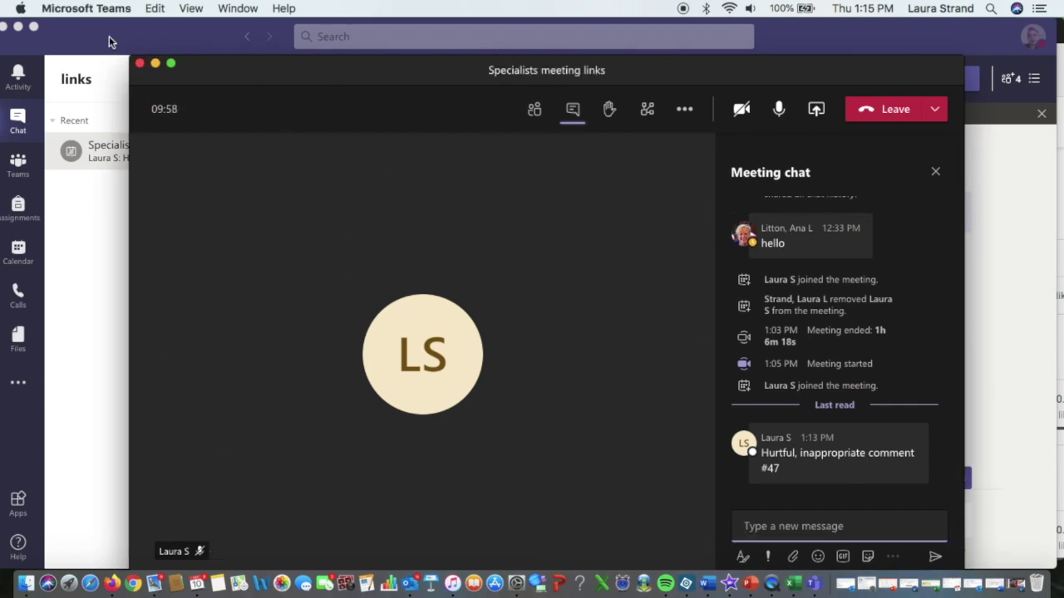
click(82, 32)
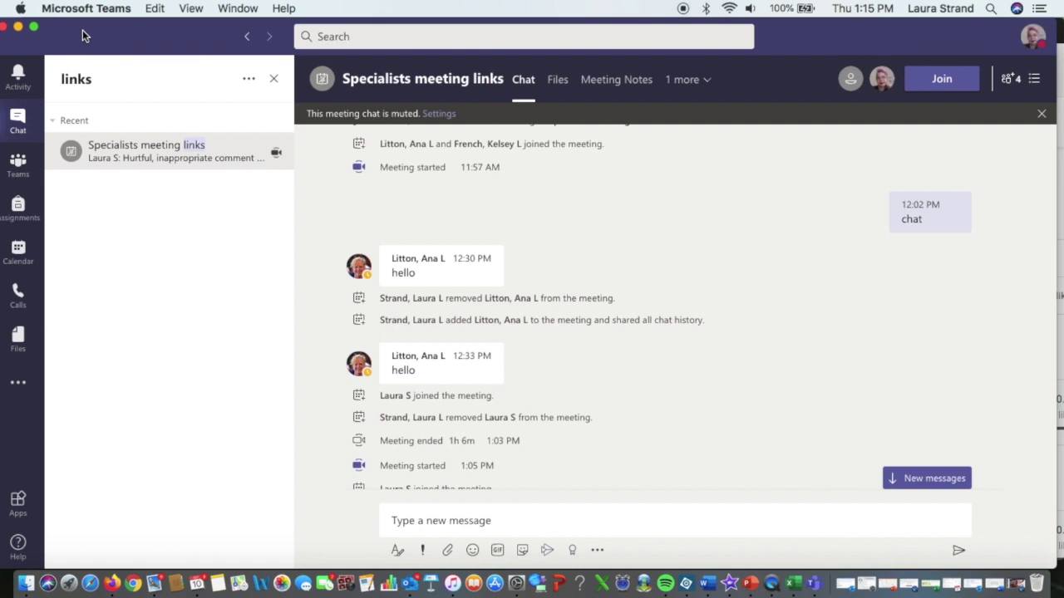
Open the Specialists meeting links chat's people list and begin removing one participant
click(118, 158)
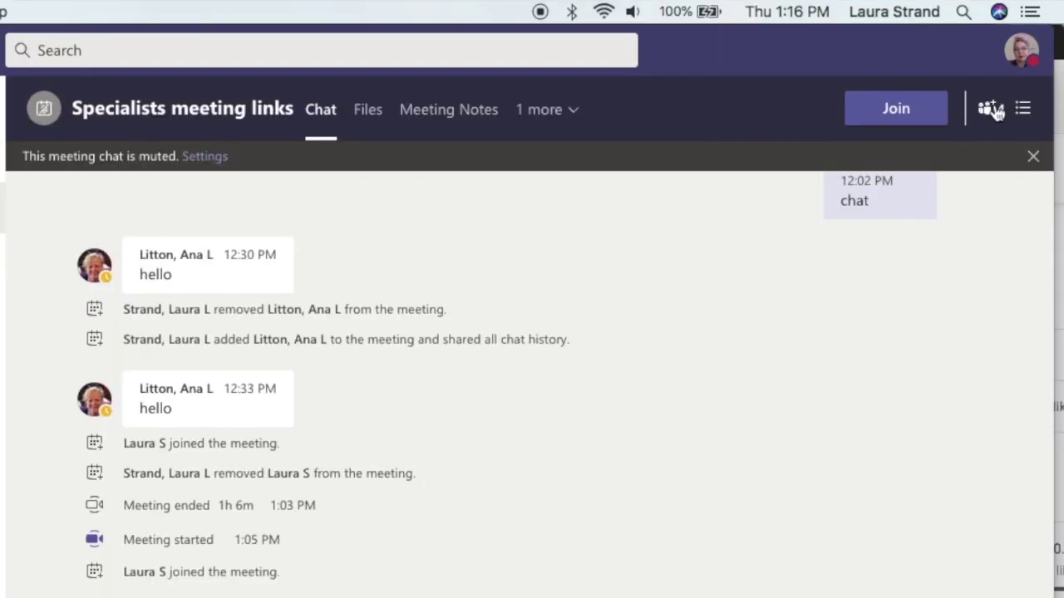
click(988, 111)
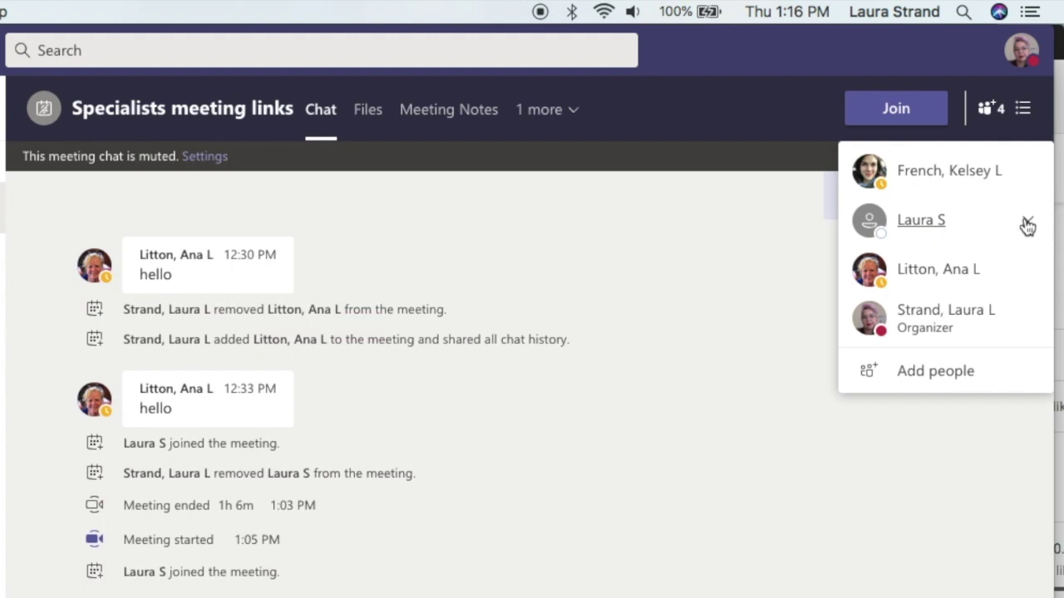
click(1028, 225)
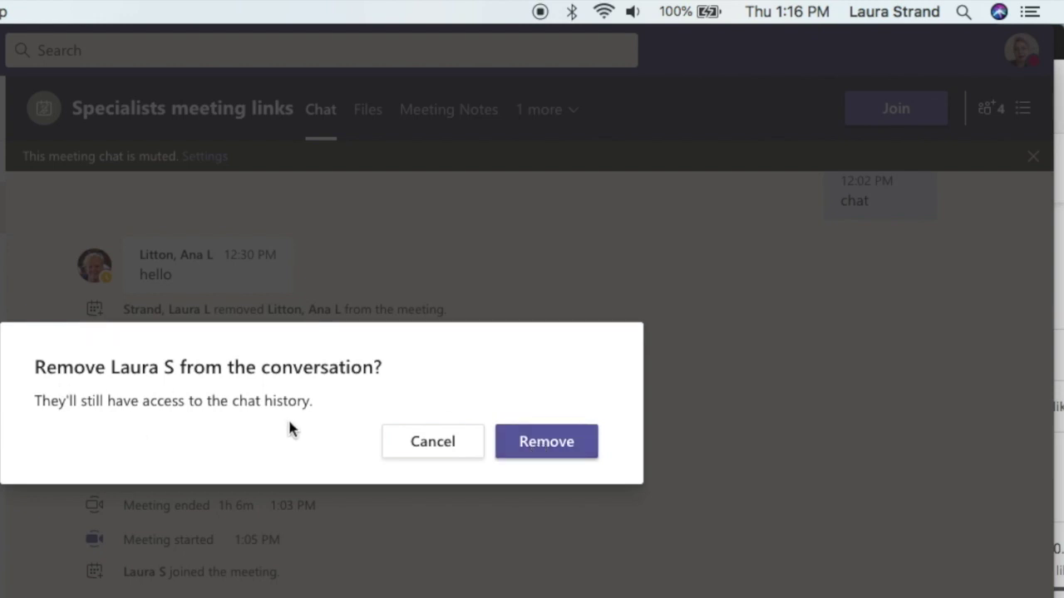
Confirm the participant's removal and check that three members remain in the chat
click(558, 445)
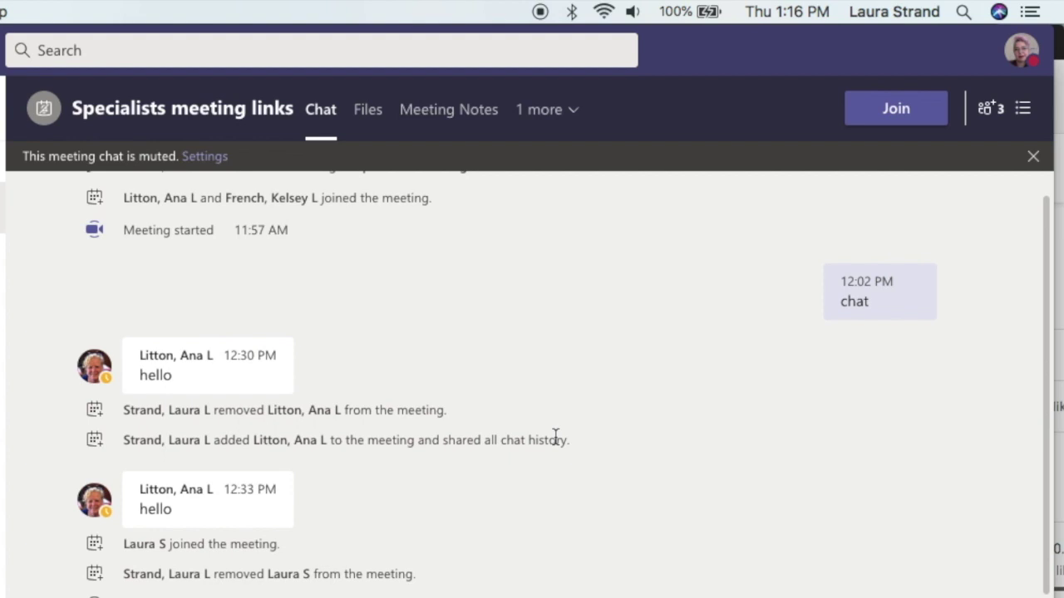
click(987, 106)
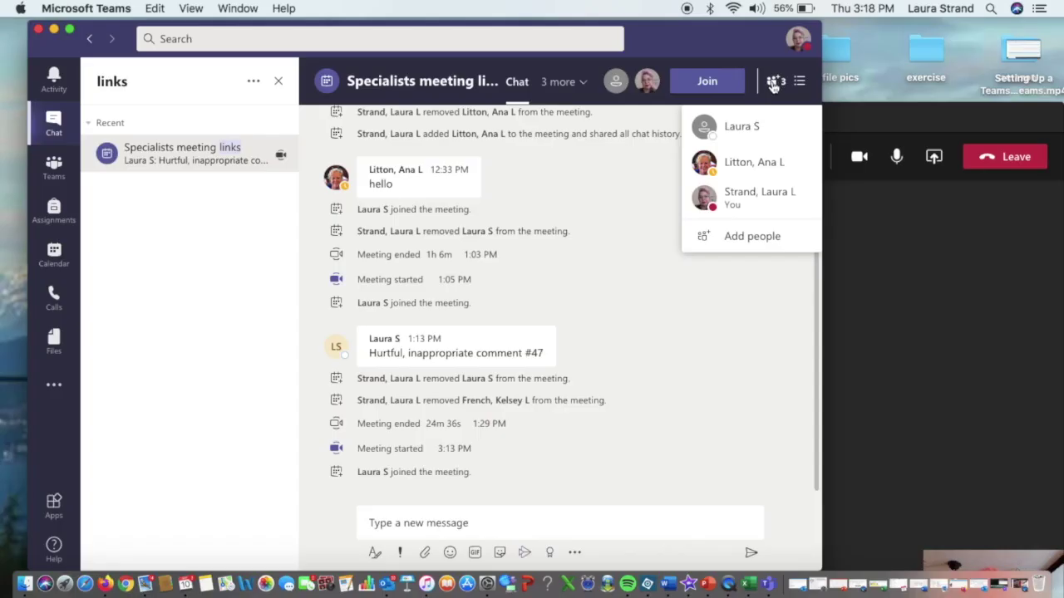
From the meeting chat, start a private one-on-one chat with the participant who posted the comment
click(896, 226)
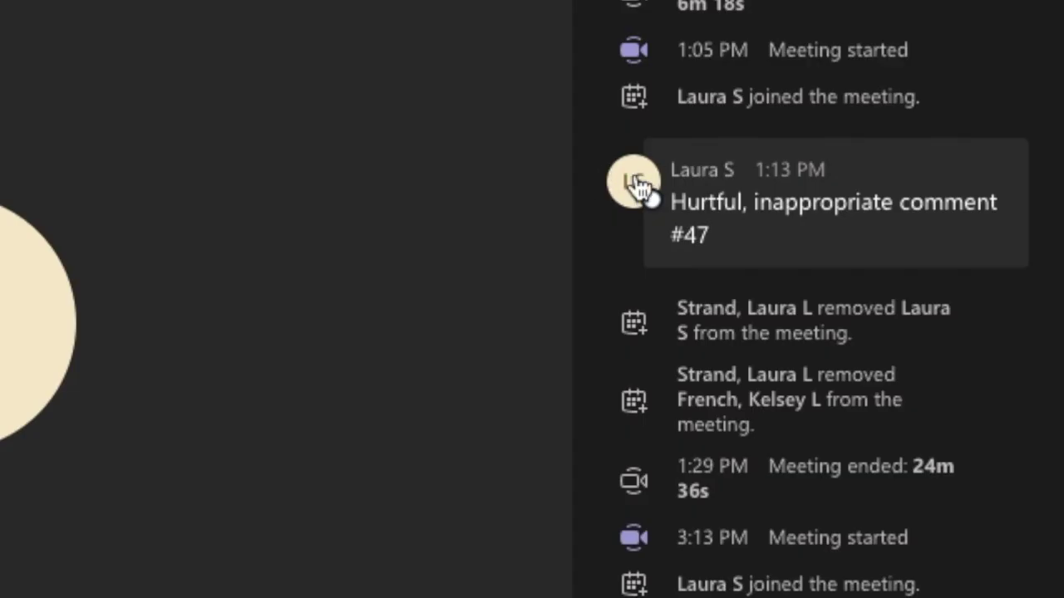
mouse_move(776, 268)
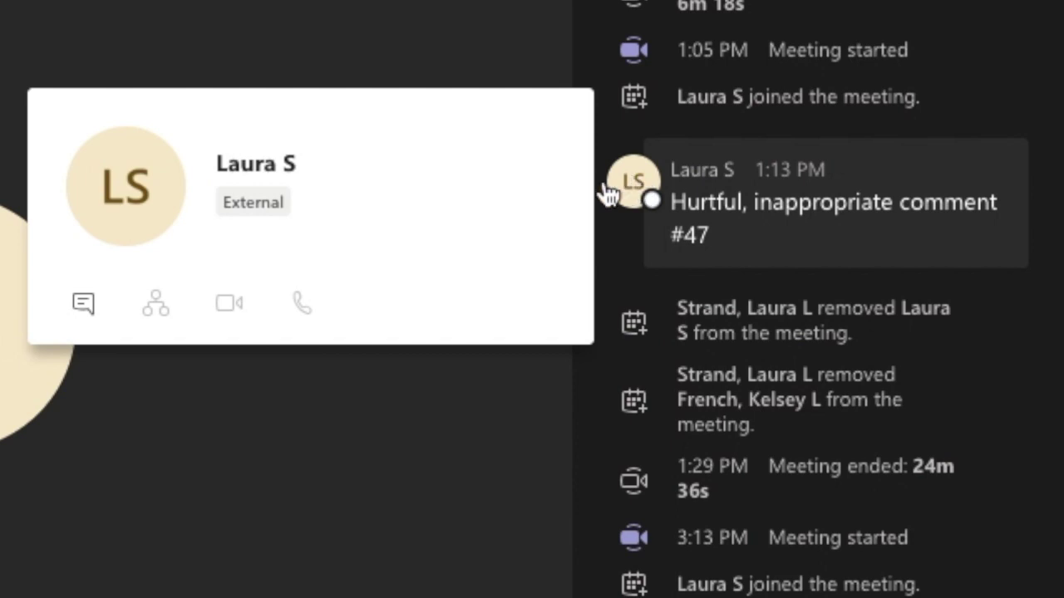
click(83, 304)
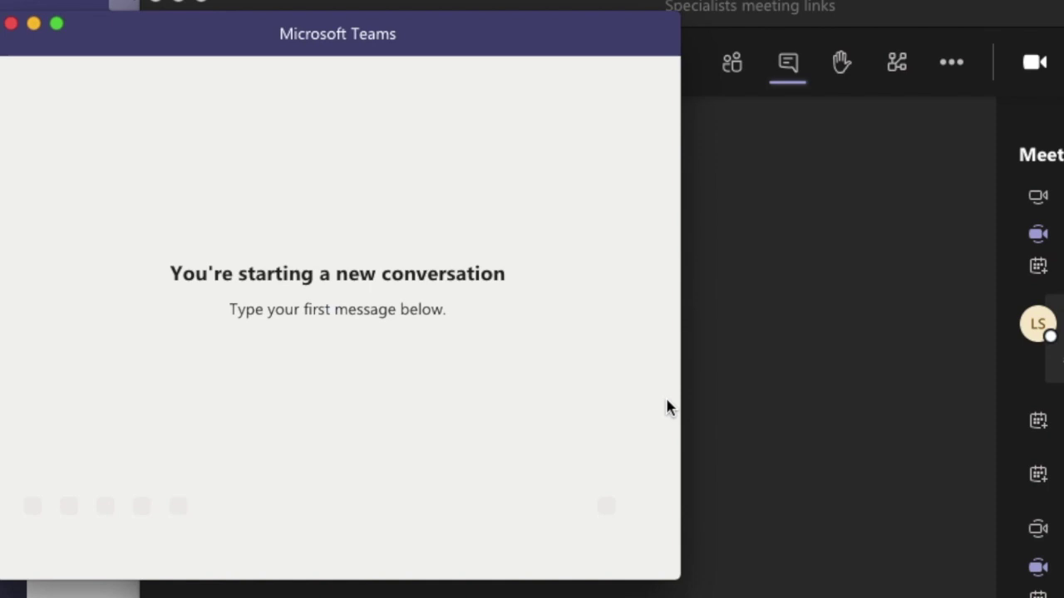
Send the participant a greeting by first name ending 'Just checking in.'
click(181, 504)
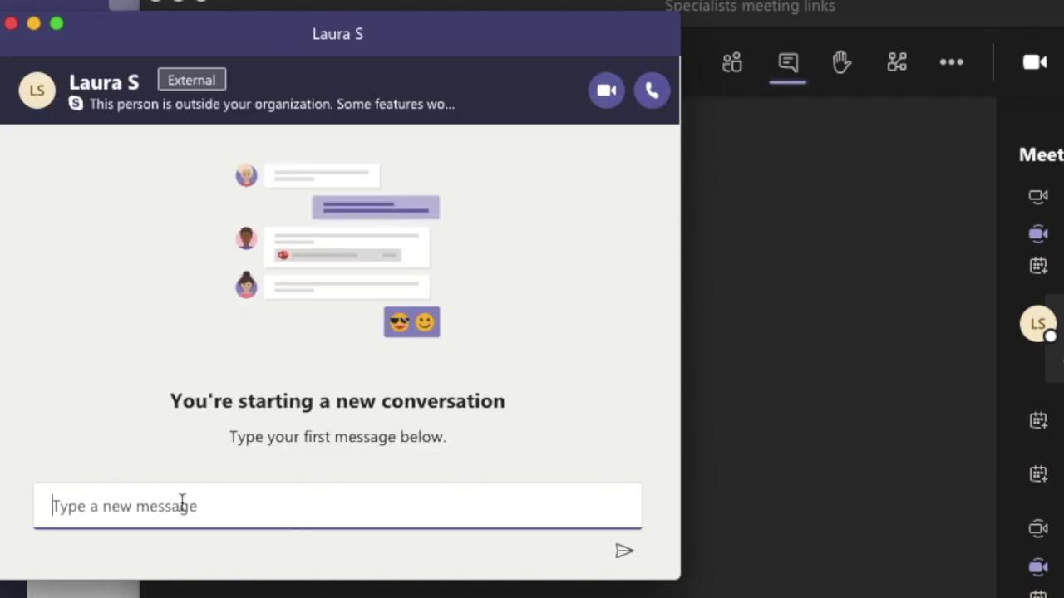
text(Hell)
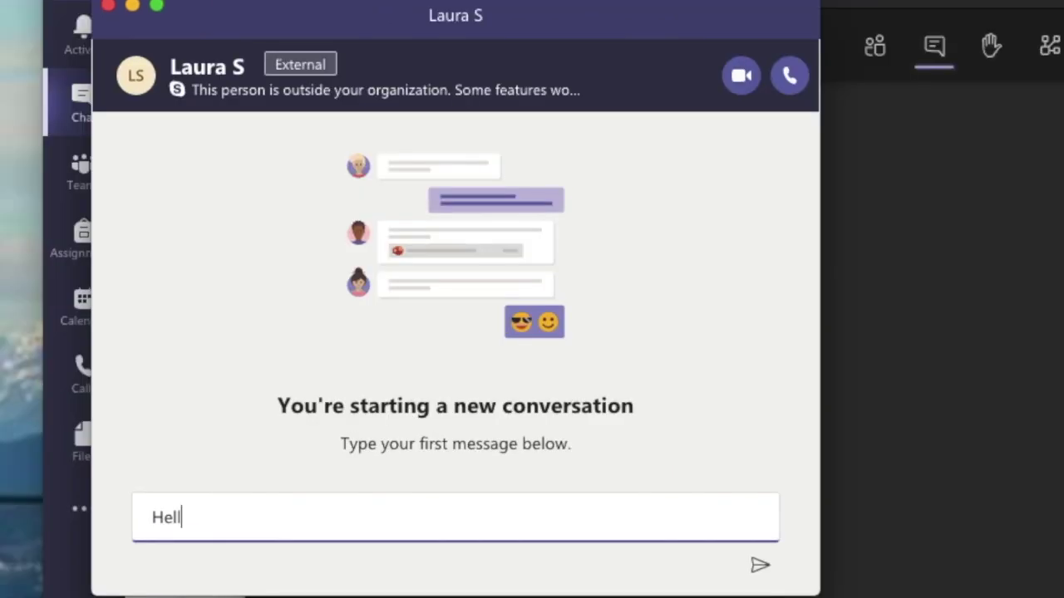
text(o Laura.  Just checking in.)
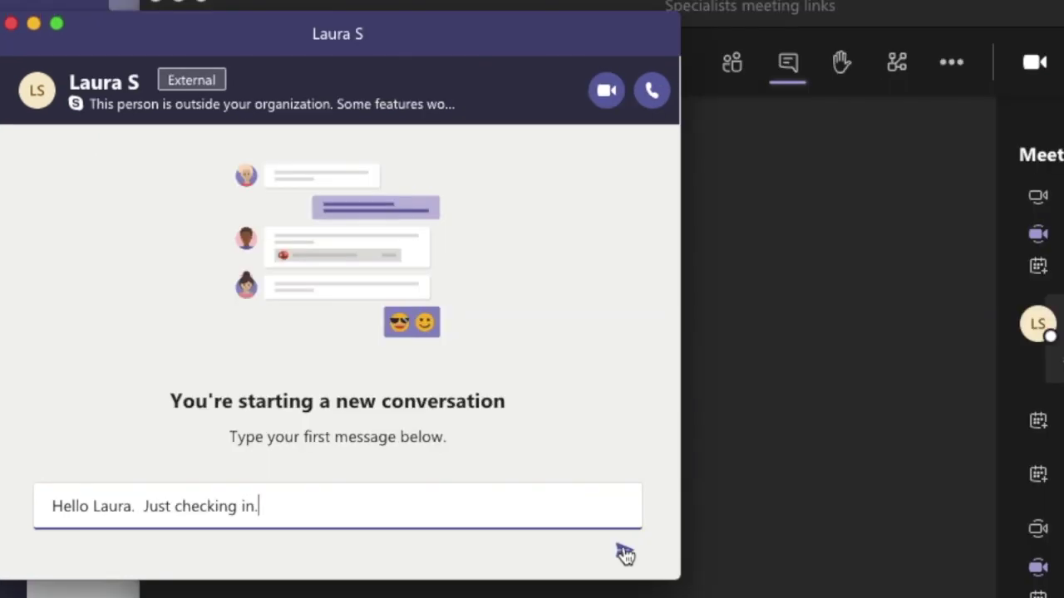
click(625, 554)
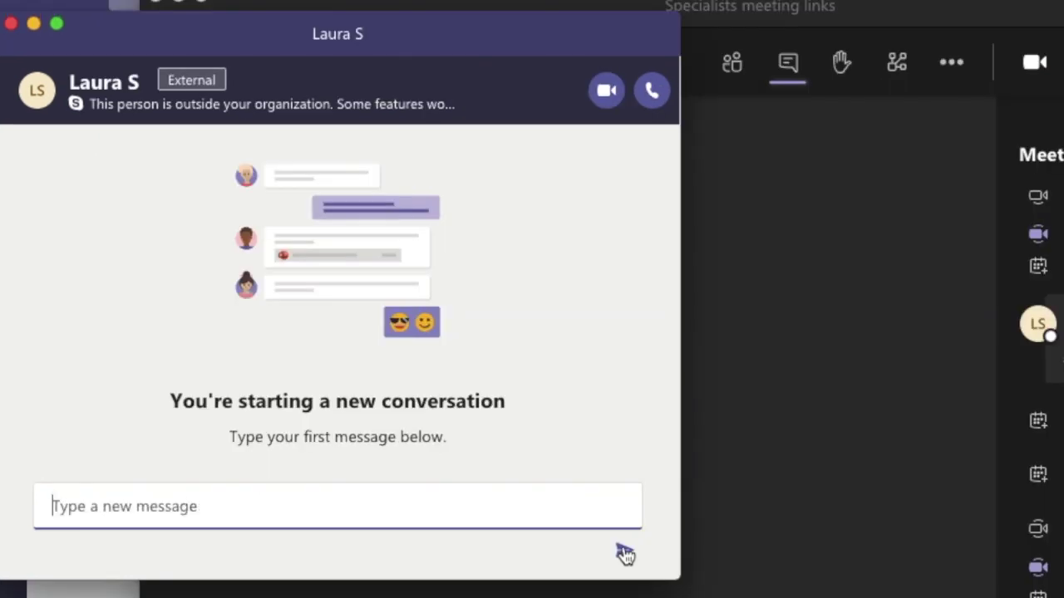